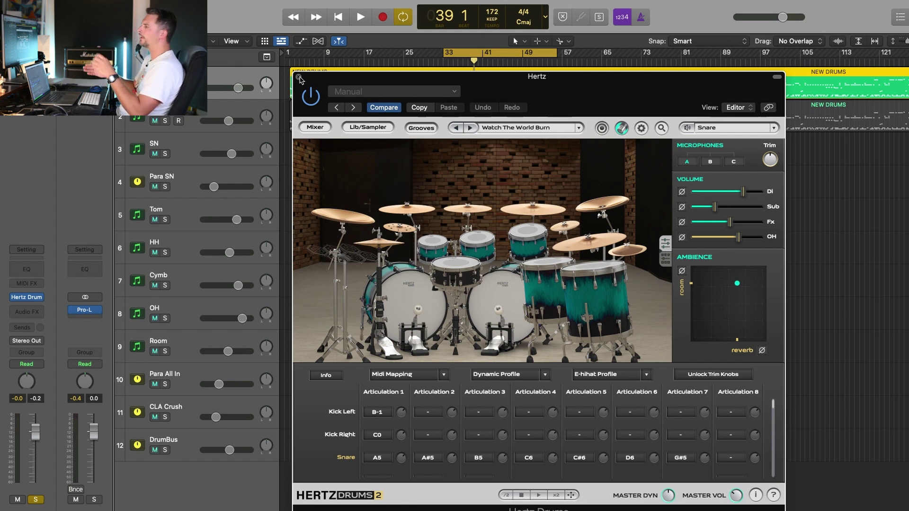
# Close the Hertz plug-in, turn off the Hertz track's solo, mute that track and select the NEW DRUMS region on the Kick track
pyautogui.click(299, 77)
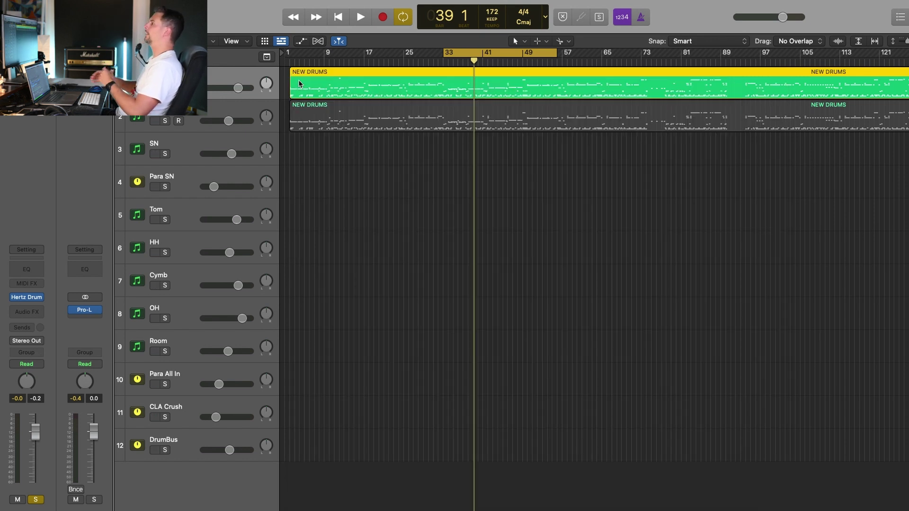
pyautogui.click(165, 88)
pyautogui.click(155, 88)
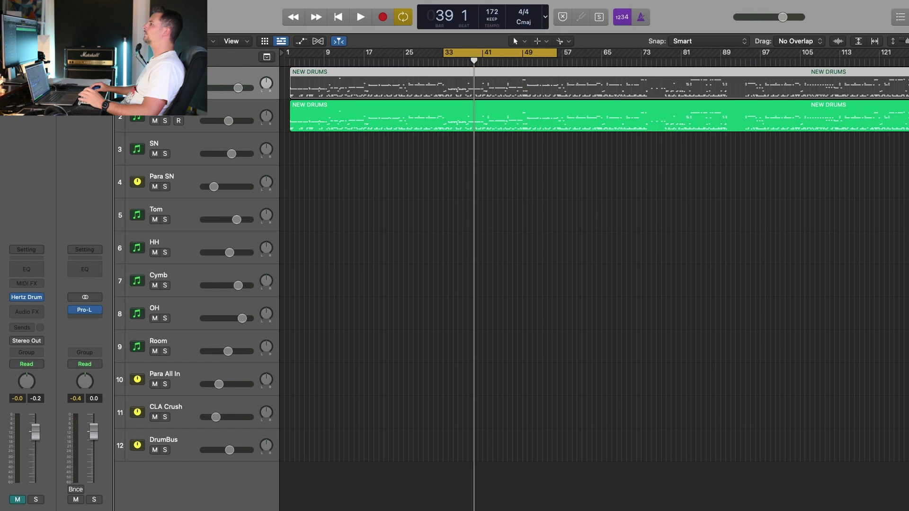
pyautogui.click(451, 126)
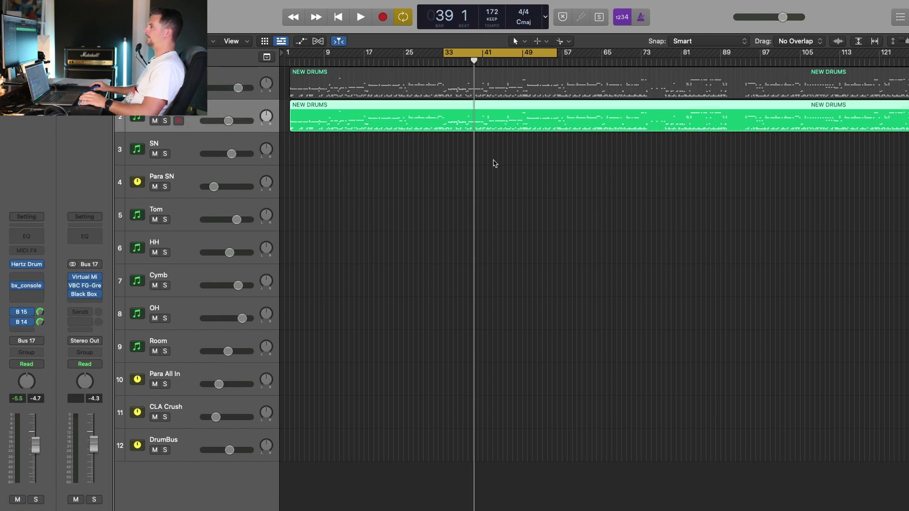
# Play the processed drums and shift the cycle range so it starts at bar 41, and stop playback
pyautogui.press('space')
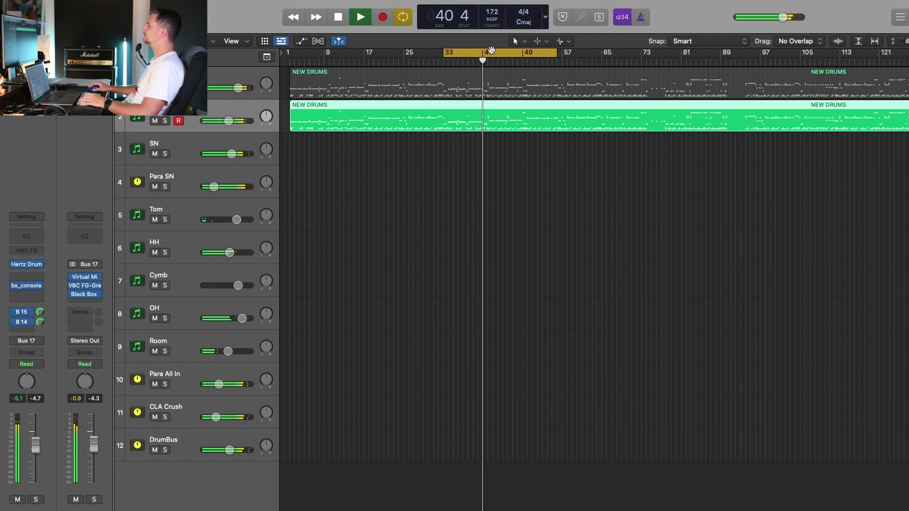
pyautogui.moveTo(492, 50); pyautogui.dragTo(529, 60)
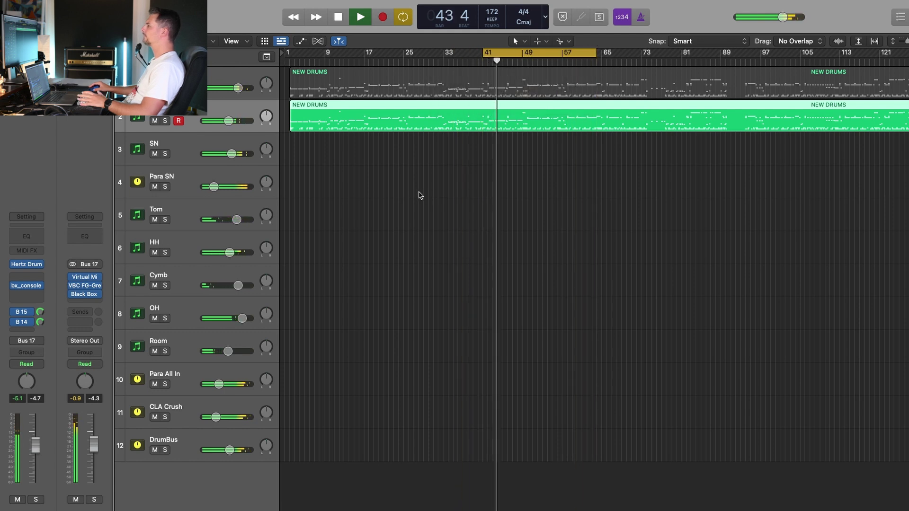
pyautogui.press('space')
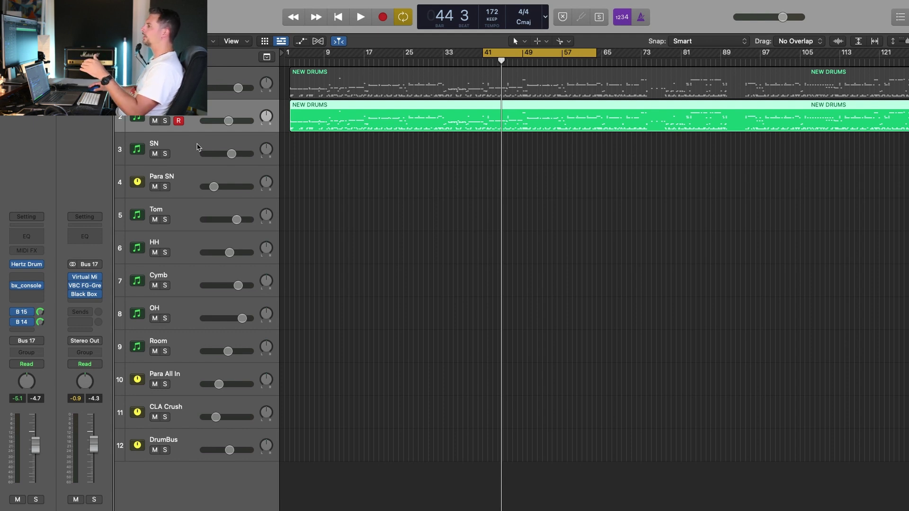
# Mute the three parallel tracks Para All In, CLA Crush and Para SN
pyautogui.click(188, 185)
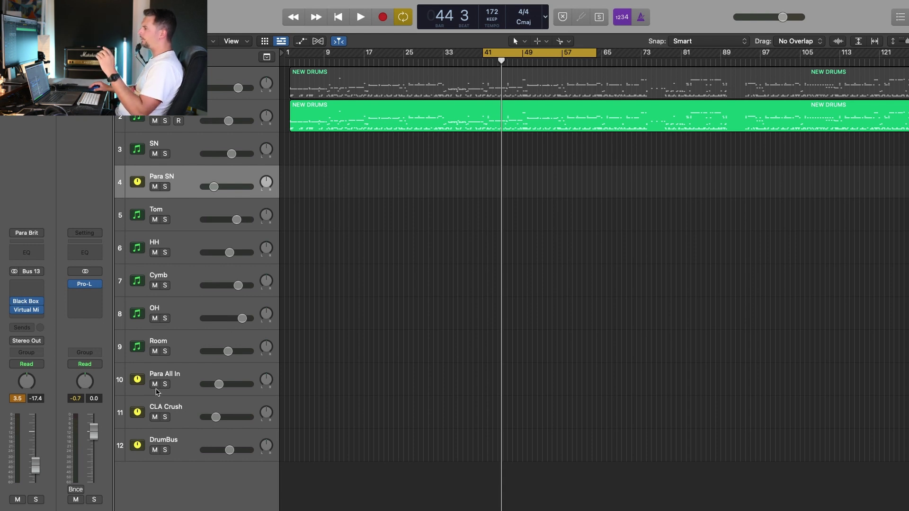
pyautogui.click(198, 378)
pyautogui.moveTo(155, 385); pyautogui.dragTo(156, 425)
pyautogui.click(191, 412)
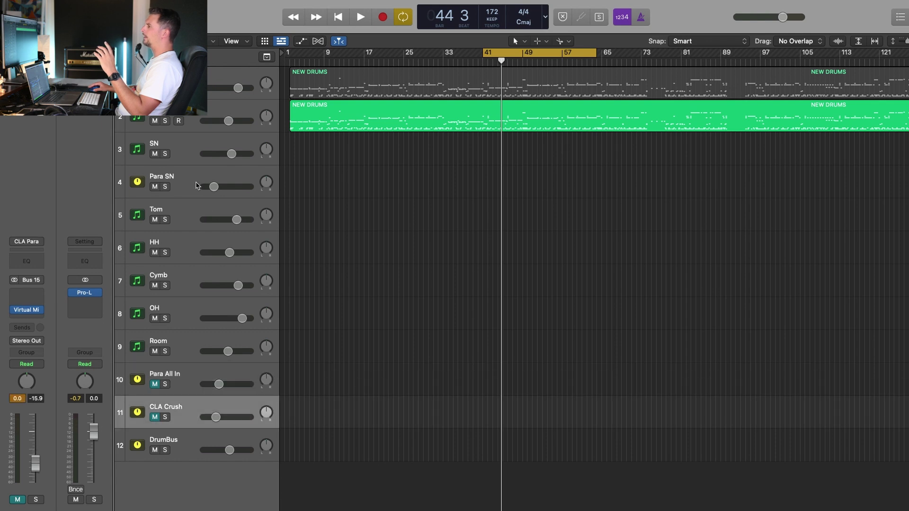
pyautogui.click(151, 191)
pyautogui.click(155, 187)
# Play the cycle range and unmute Para SN, Para All In and CLA Crush one at a time to hear each contribution
pyautogui.press('space')
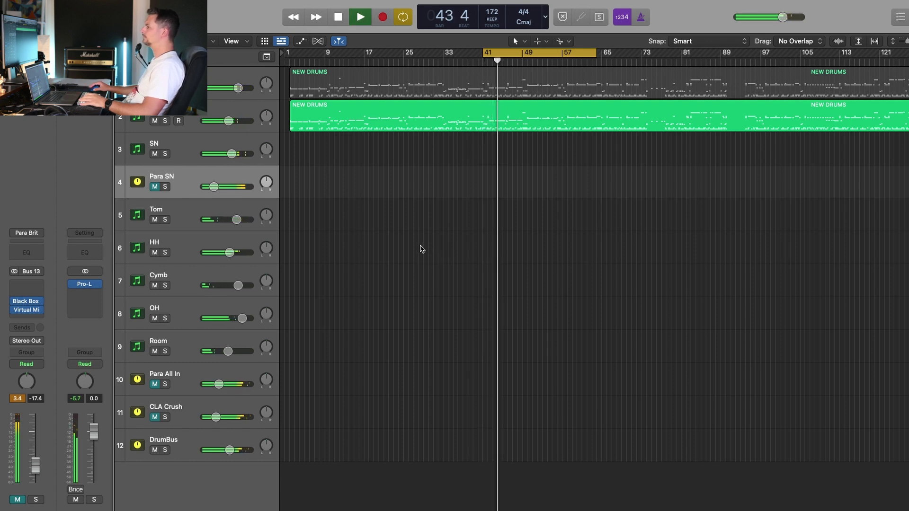
pyautogui.click(155, 187)
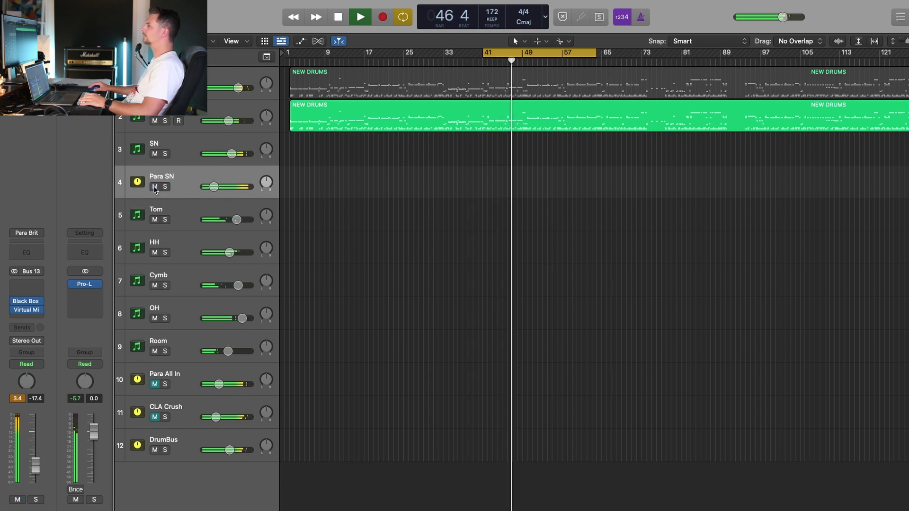
pyautogui.click(155, 384)
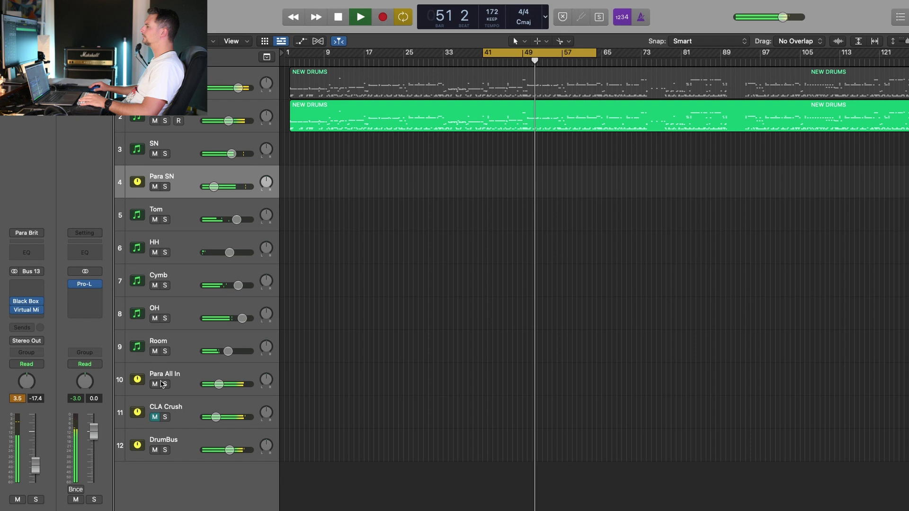
pyautogui.click(155, 417)
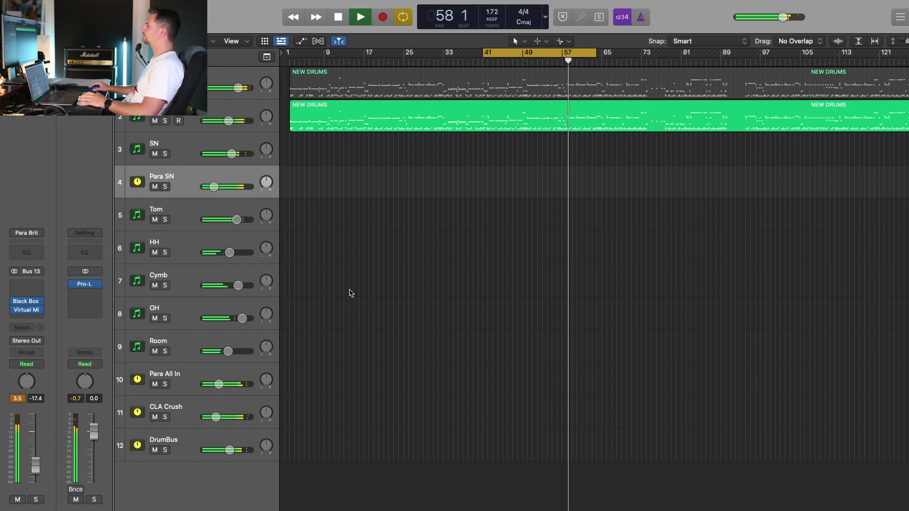
pyautogui.press('space')
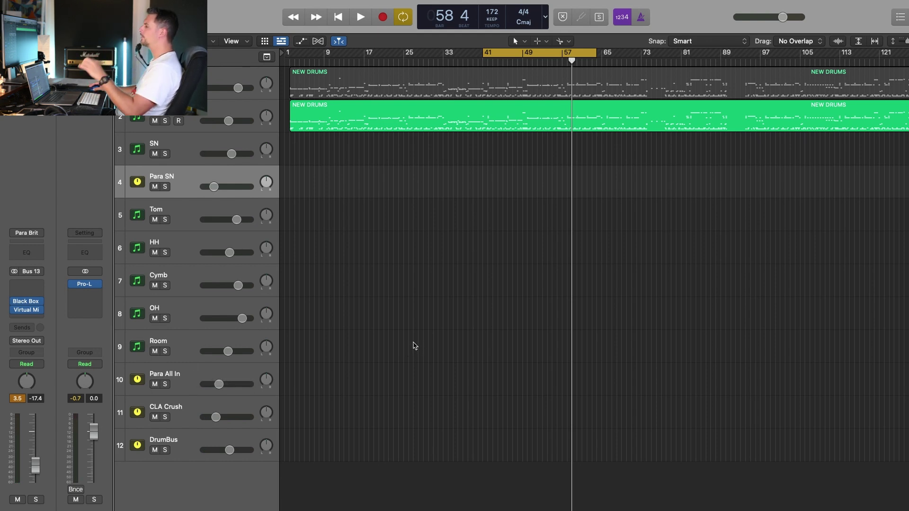
# Examine the channel strips of the Para All In and CLA Crush parallel tracks
pyautogui.click(188, 380)
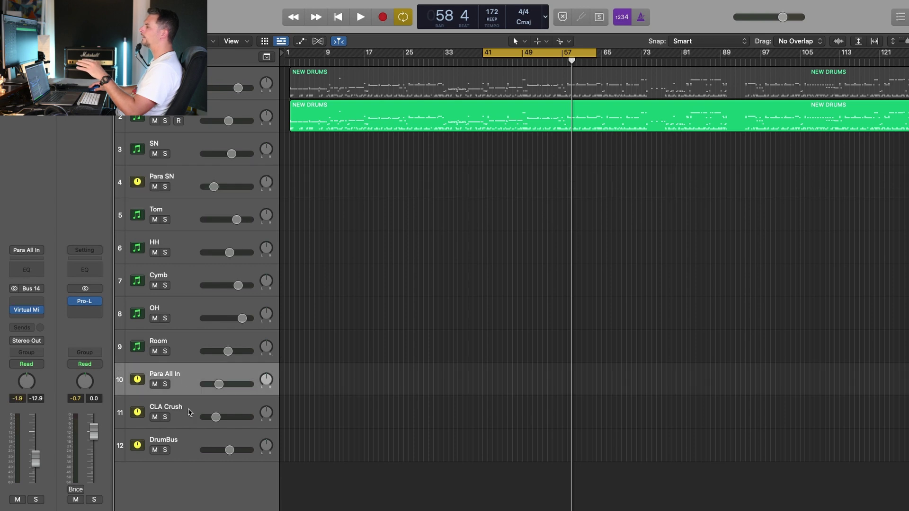
pyautogui.click(188, 412)
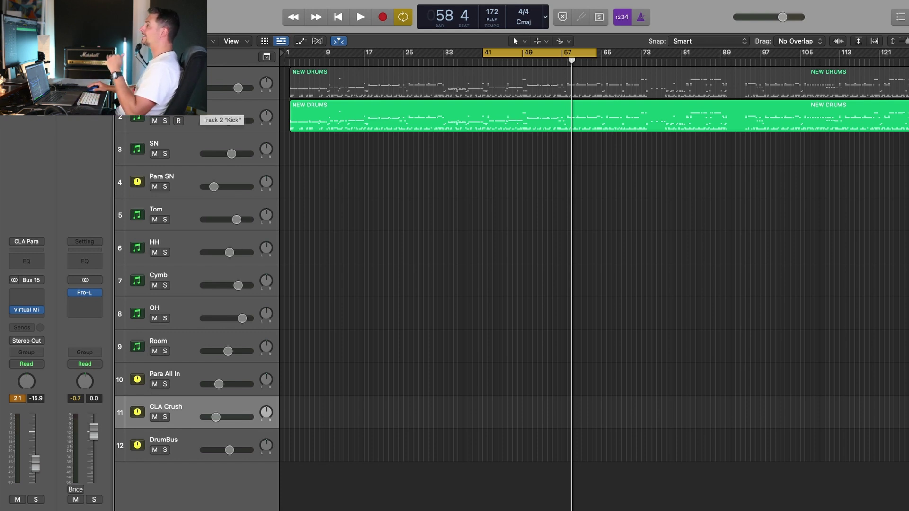
# Inspect the Kick track's Hertz Drums mixer with its snare microphone settings, and the project mixer's channel inserts, sends and outputs
pyautogui.click(221, 113)
pyautogui.moveTo(27, 268)
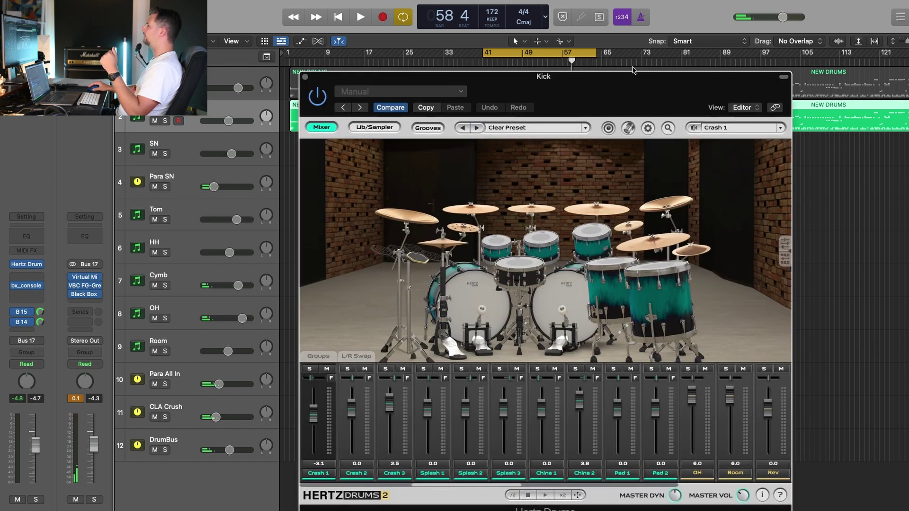
pyautogui.click(779, 240)
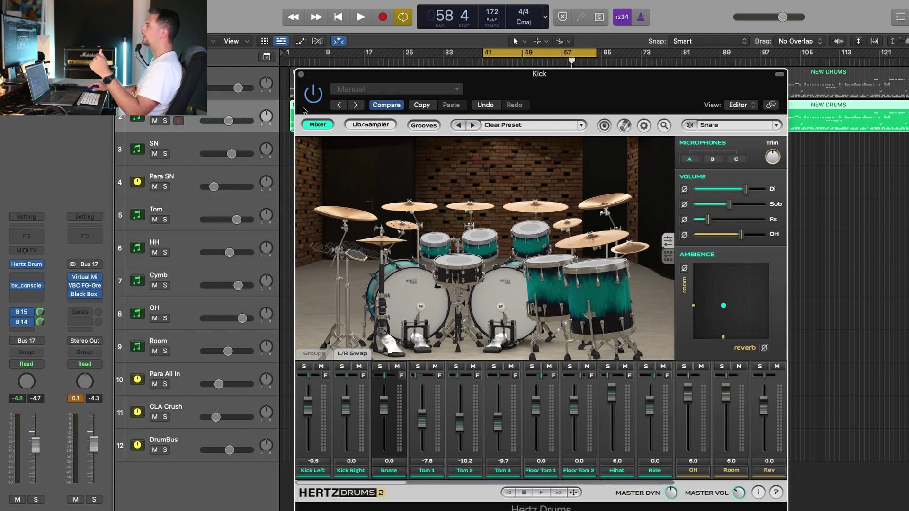
pyautogui.click(301, 74)
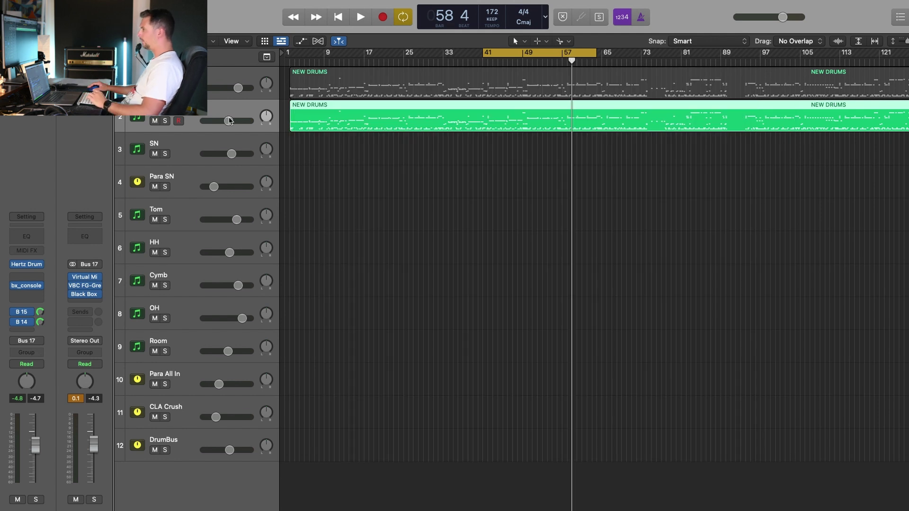
pyautogui.press('x')
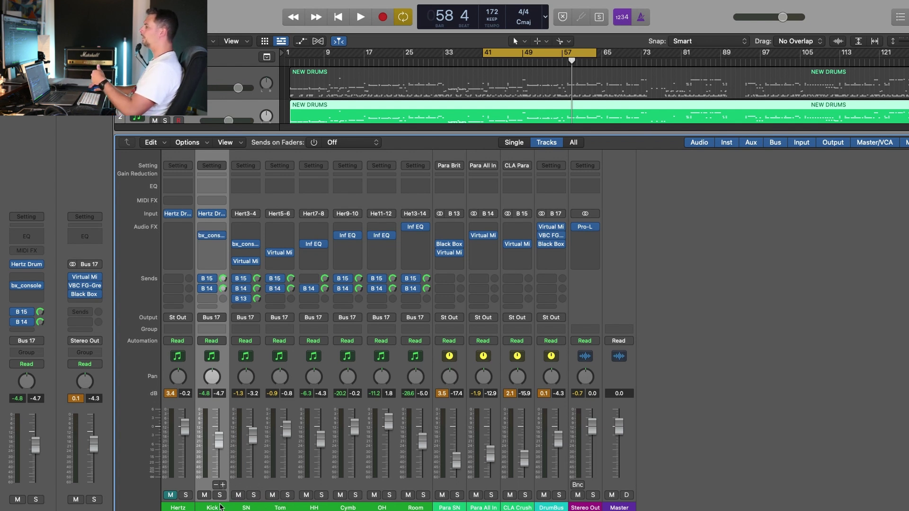
pyautogui.press('x')
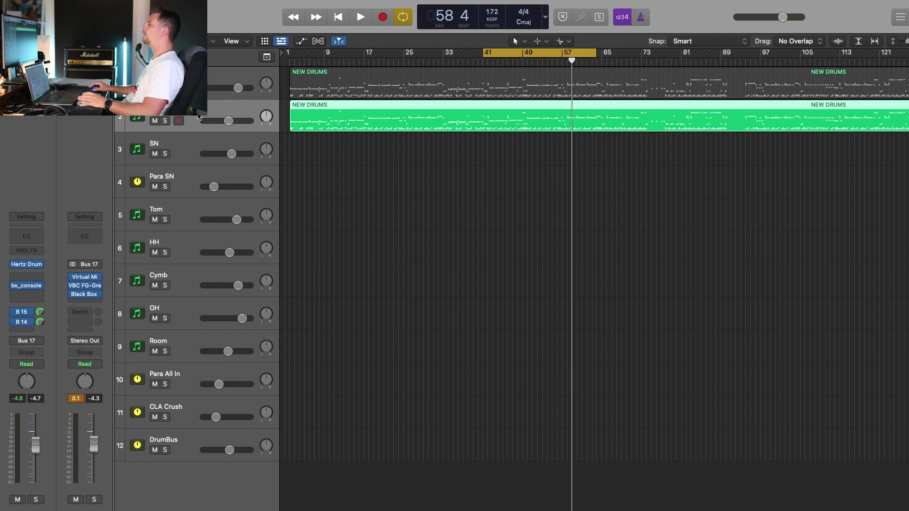
# Bypass the three effects on the DrumBus and mute the CLA Crush, Para All In and Para SN tracks
pyautogui.click(180, 445)
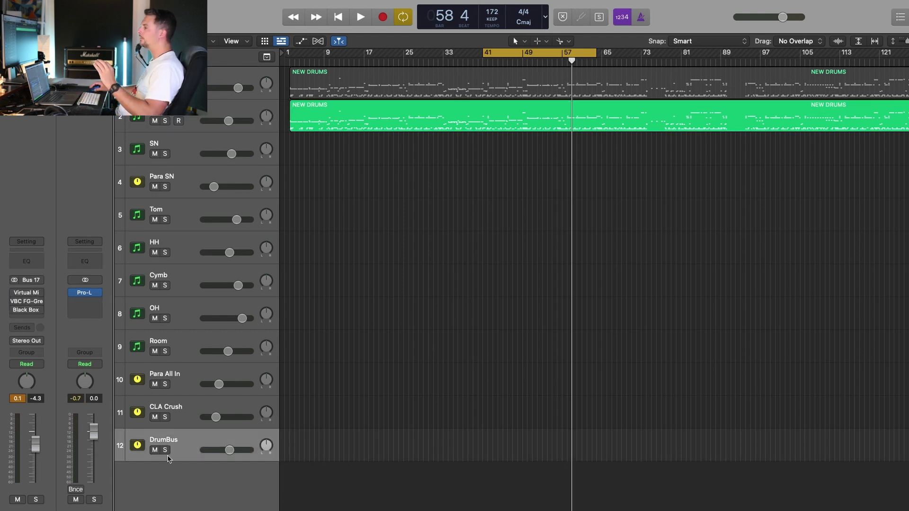
pyautogui.moveTo(155, 418); pyautogui.dragTo(180, 387)
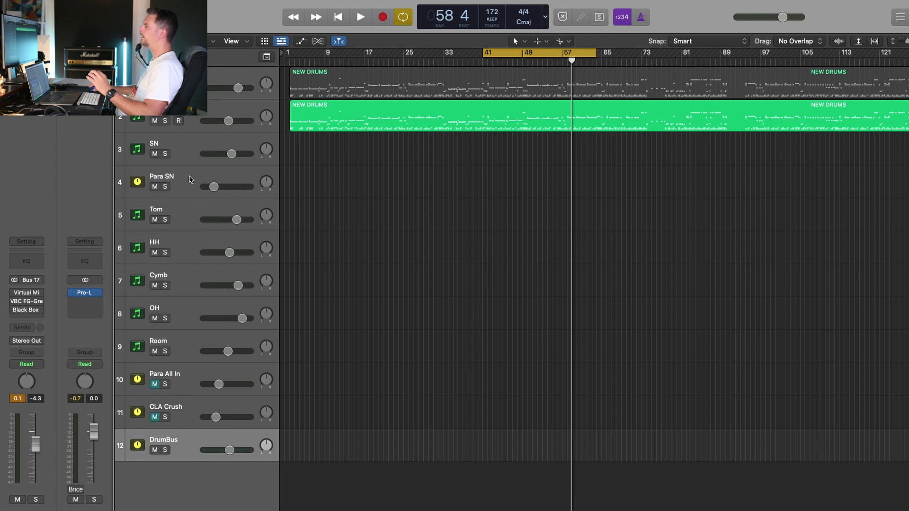
pyautogui.click(154, 187)
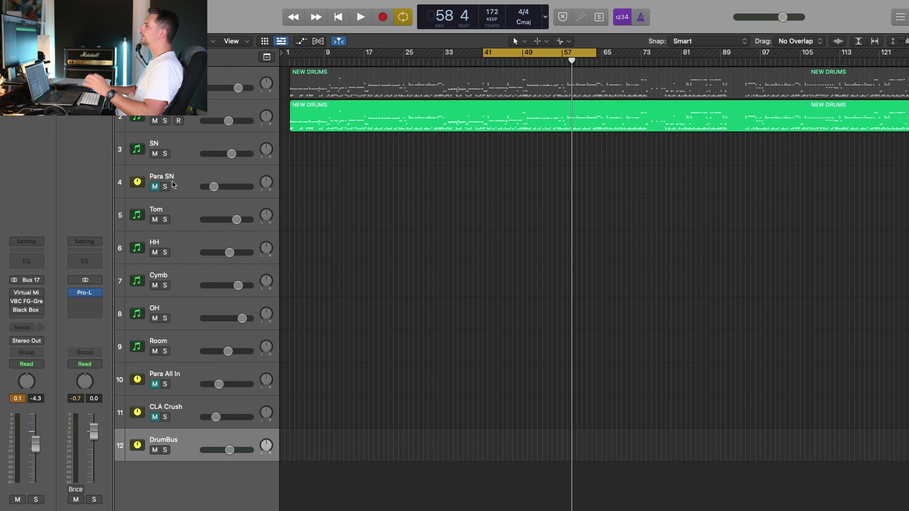
pyautogui.click(188, 180)
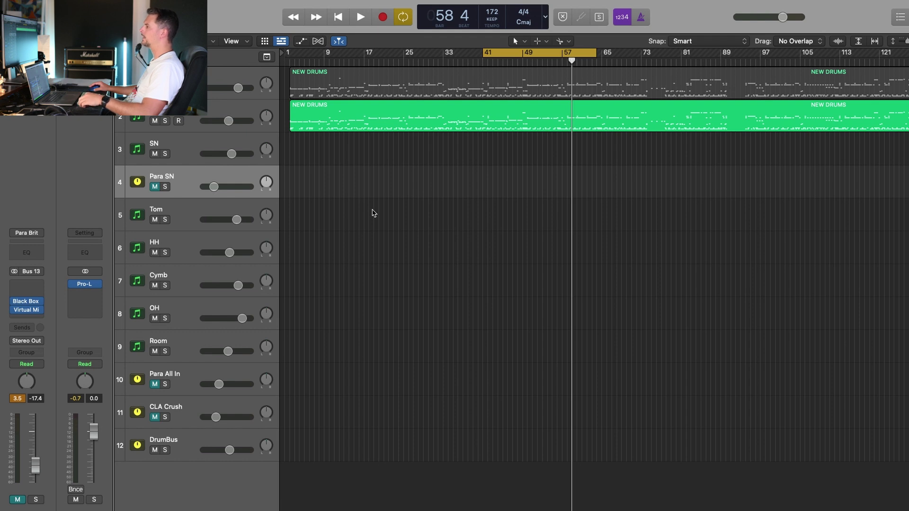
# Play the loop, lower the Hertz track to -5.8 dB and toggle its solo to compare the raw kit with the multi-output drums
pyautogui.press('space')
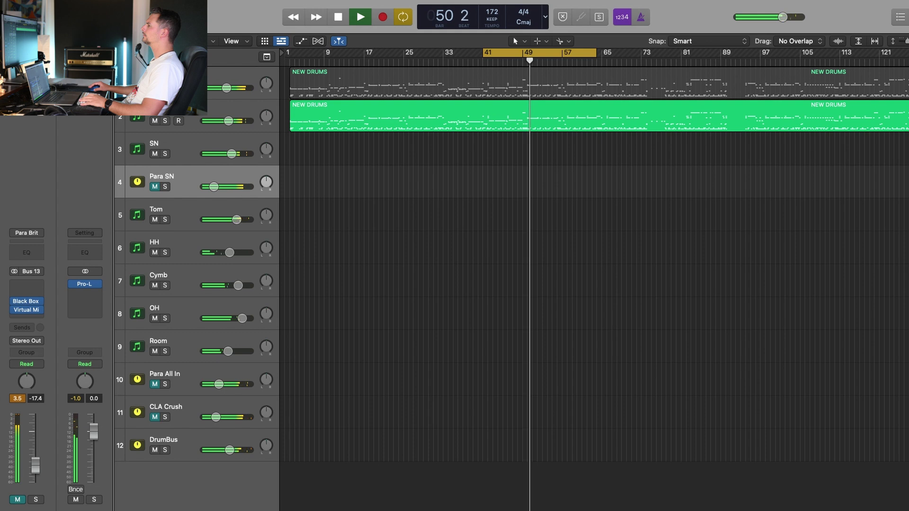
pyautogui.click(165, 88)
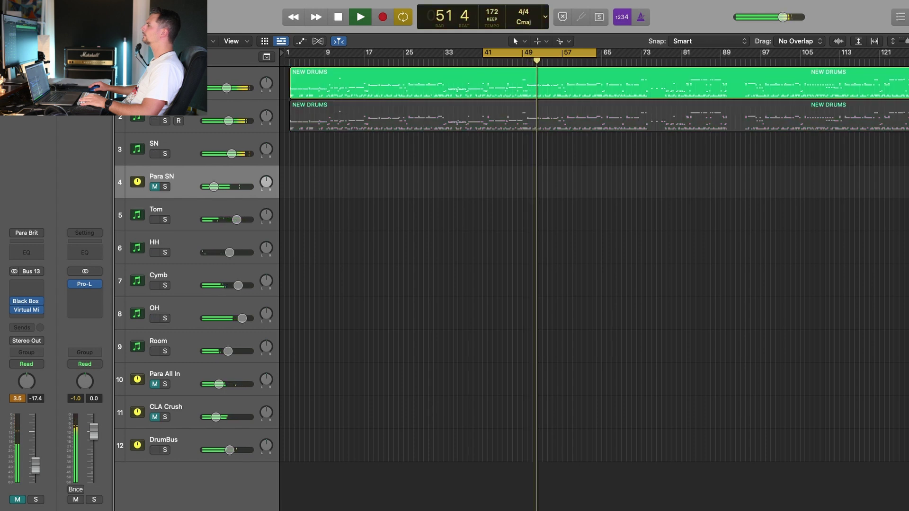
pyautogui.click(165, 89)
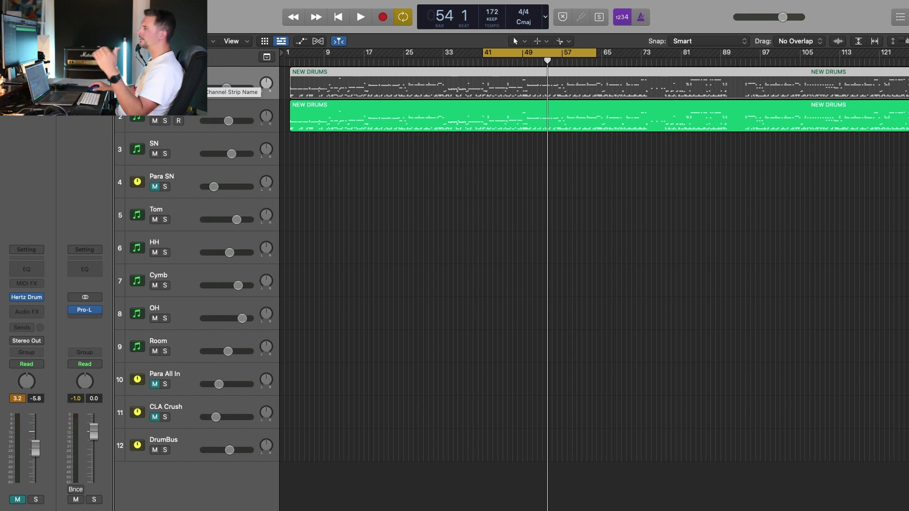
# Open the bx_console SSL 4000 E plug-in on the Kick track and move its window clear of the track headers
pyautogui.click(193, 111)
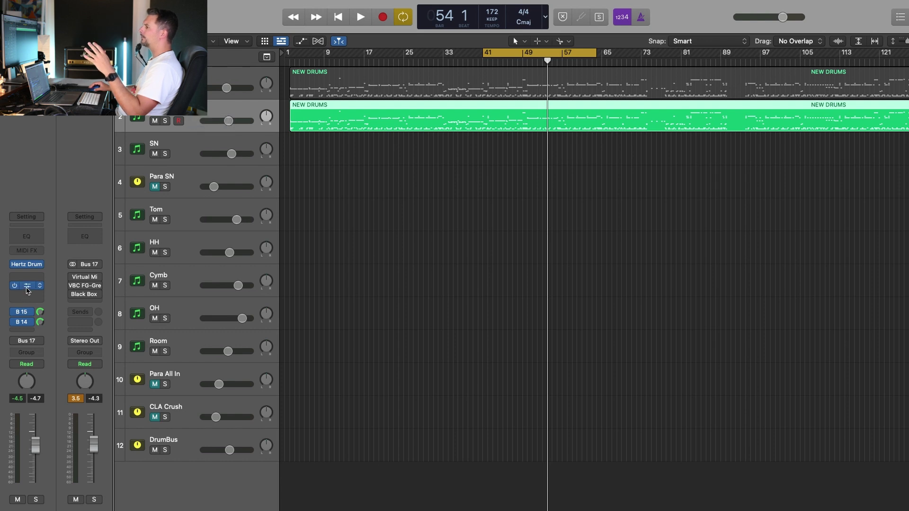
pyautogui.click(31, 286)
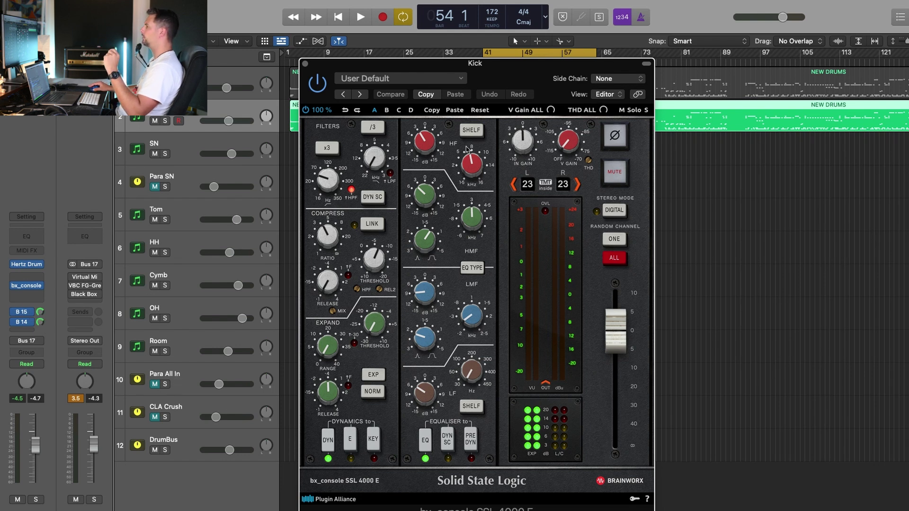
pyautogui.moveTo(493, 75); pyautogui.dragTo(689, 47)
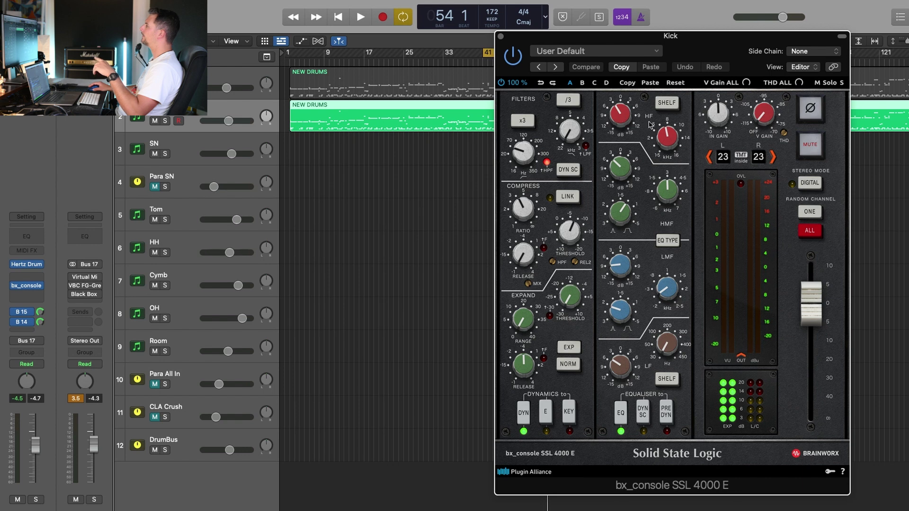
# Examine the kick's EQ in the SSL console plug-in, including the gain and Q of the low-mid band
pyautogui.moveTo(620, 167)
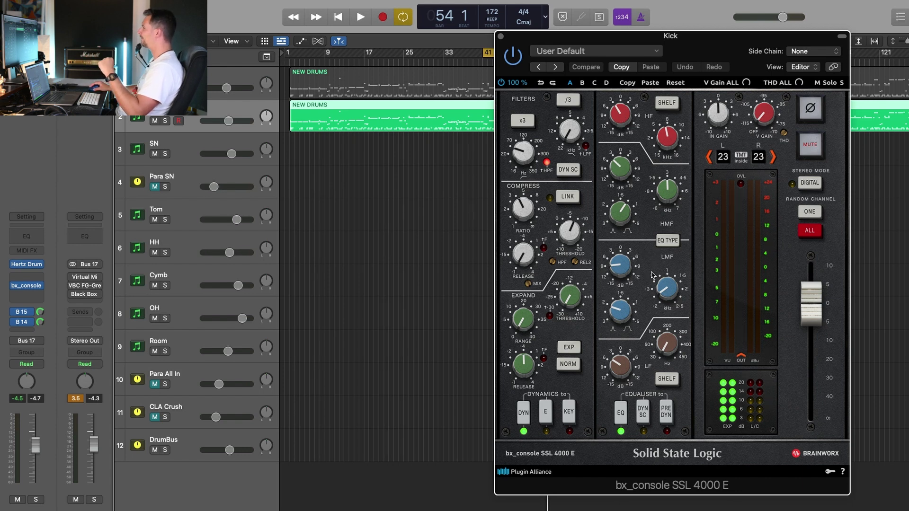
pyautogui.click(618, 266)
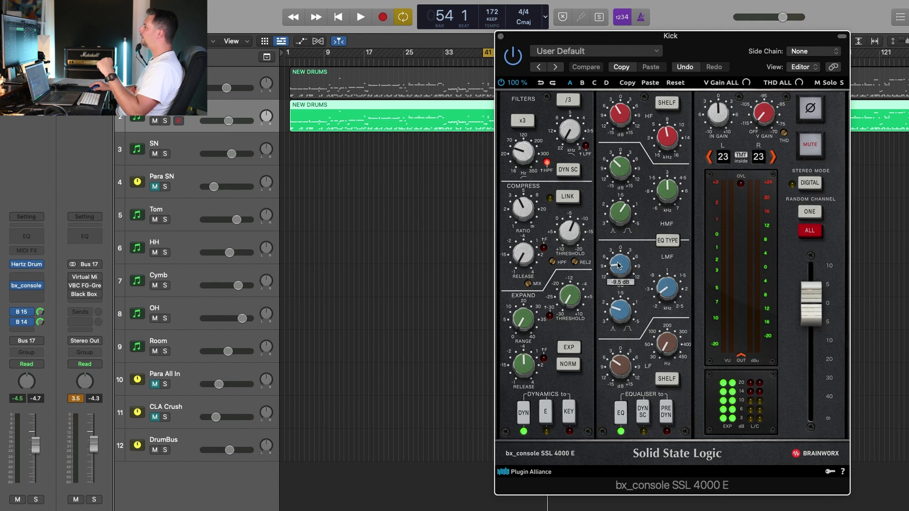
pyautogui.click(619, 311)
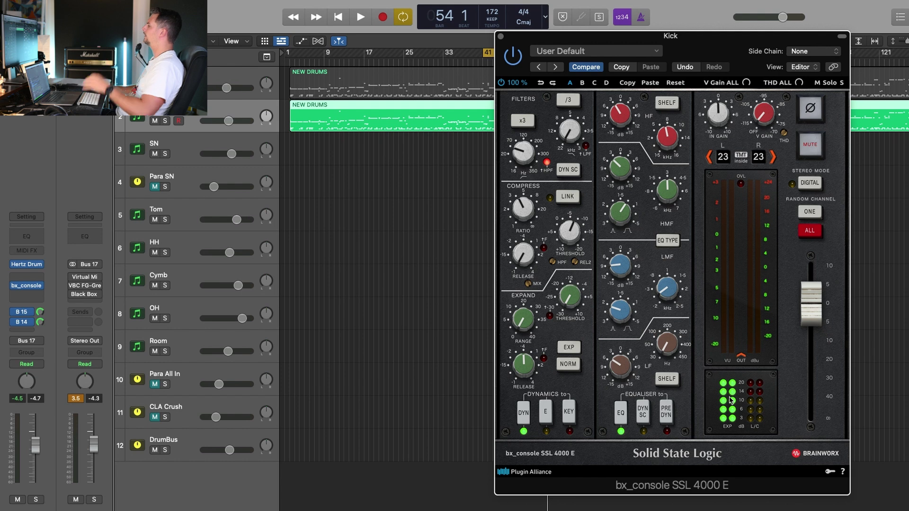
# Solo the Kick track and play the loop while toggling the bypass of its SSL console plug-in, and close the plug-in
pyautogui.moveTo(538, 41)
pyautogui.mouseDown()
pyautogui.moveTo(440, 41)
pyautogui.moveTo(554, 41)
pyautogui.mouseUp()
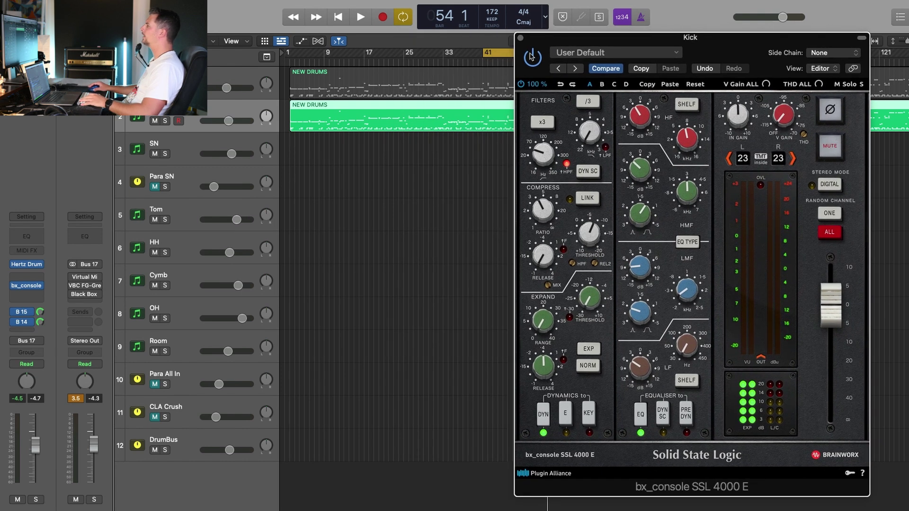
pyautogui.click(165, 120)
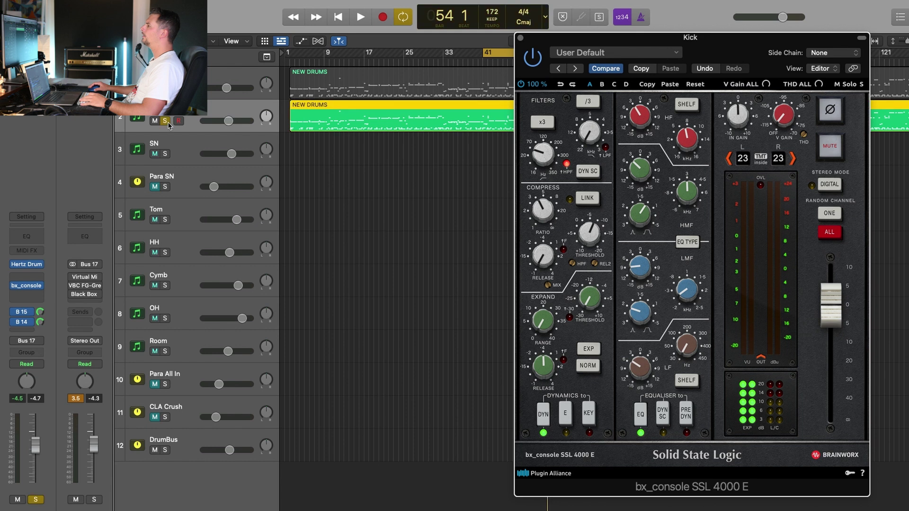
pyautogui.click(533, 61)
pyautogui.press('space')
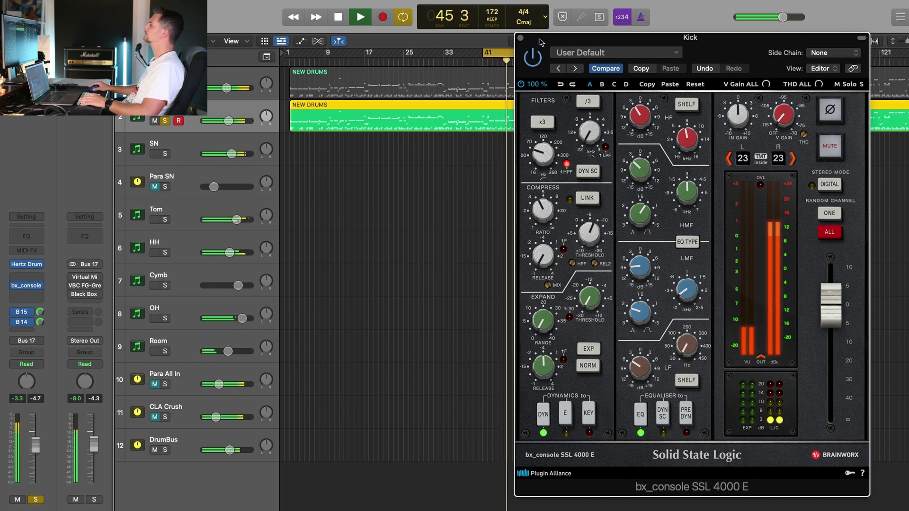
pyautogui.moveTo(541, 40); pyautogui.dragTo(600, 37)
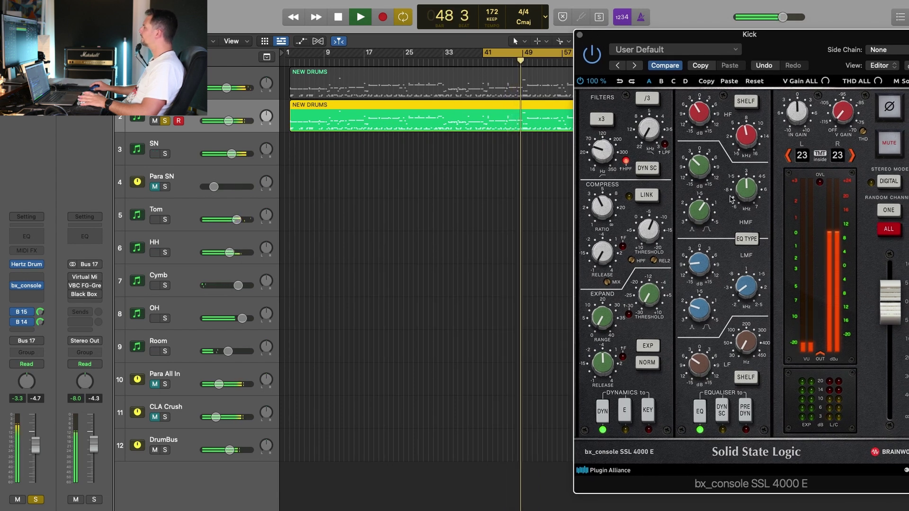
pyautogui.press('space')
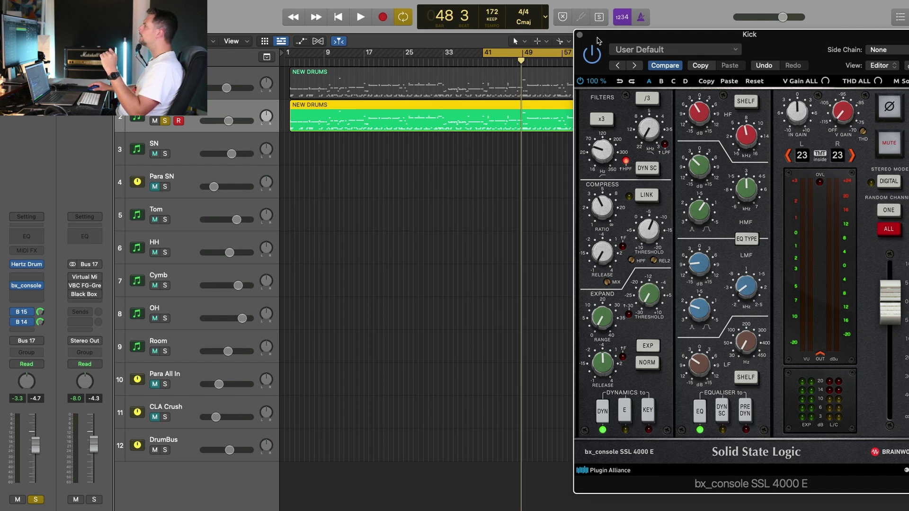
pyautogui.click(580, 35)
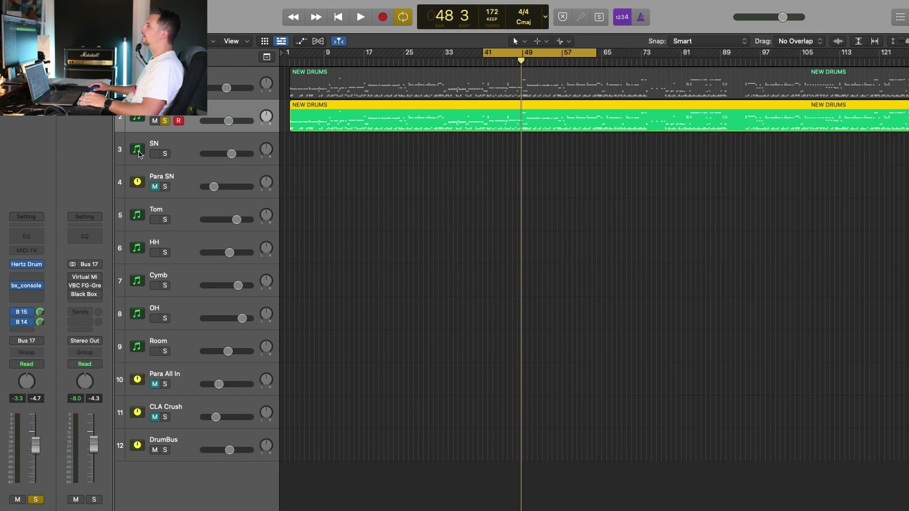
# Solo only the SN track and open its bx_console SSL 4000 E plug-in clear of the track headers
pyautogui.click(165, 154)
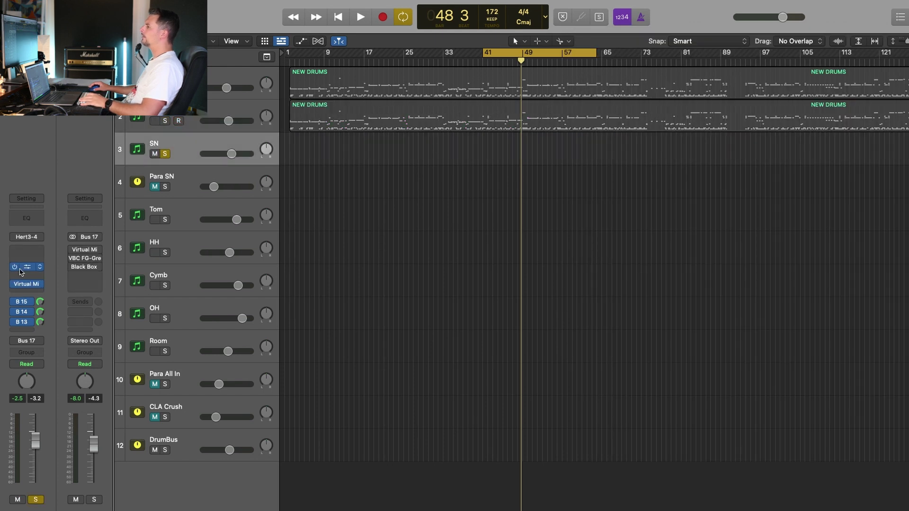
pyautogui.click(27, 268)
pyautogui.moveTo(488, 71); pyautogui.dragTo(702, 71)
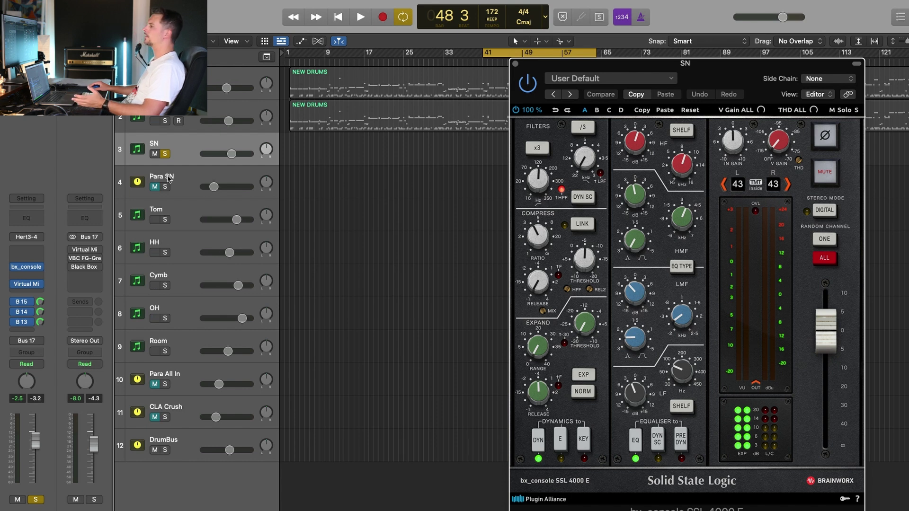
# View the SN track's Virtual Mix Rack with The Monster module beside the SSL console, and close the rack
pyautogui.click(29, 286)
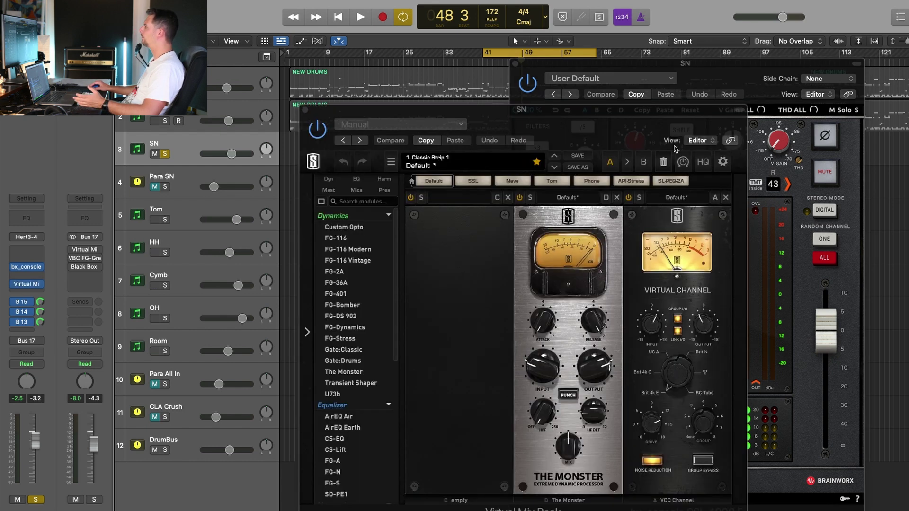
pyautogui.moveTo(618, 136); pyautogui.dragTo(357, 88)
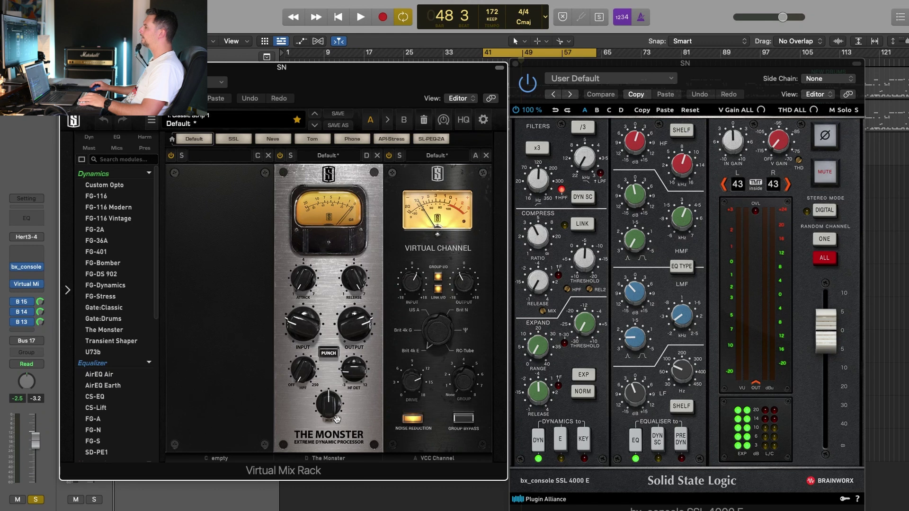
pyautogui.press('super+w')
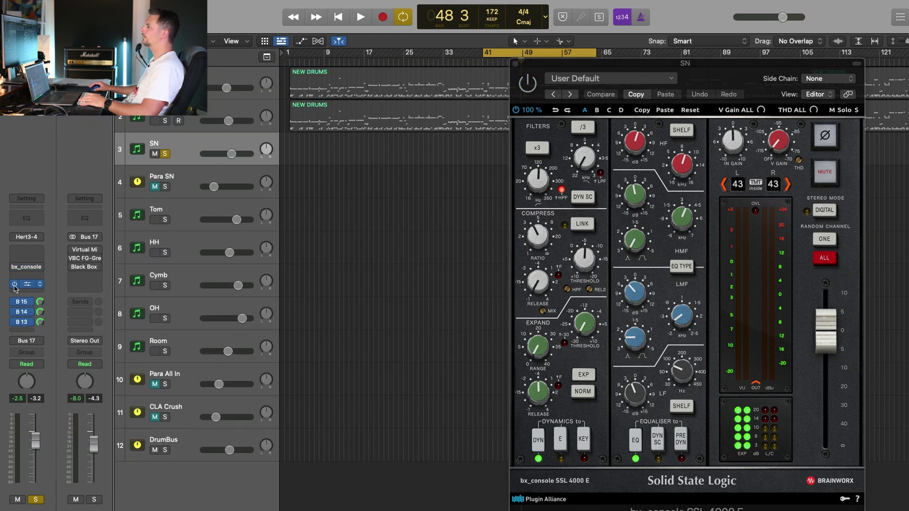
# Play the soloed snare with both plug-ins bypassed, re-enabling the SSL console first and the Virtual Mix Rack second
pyautogui.press('space')
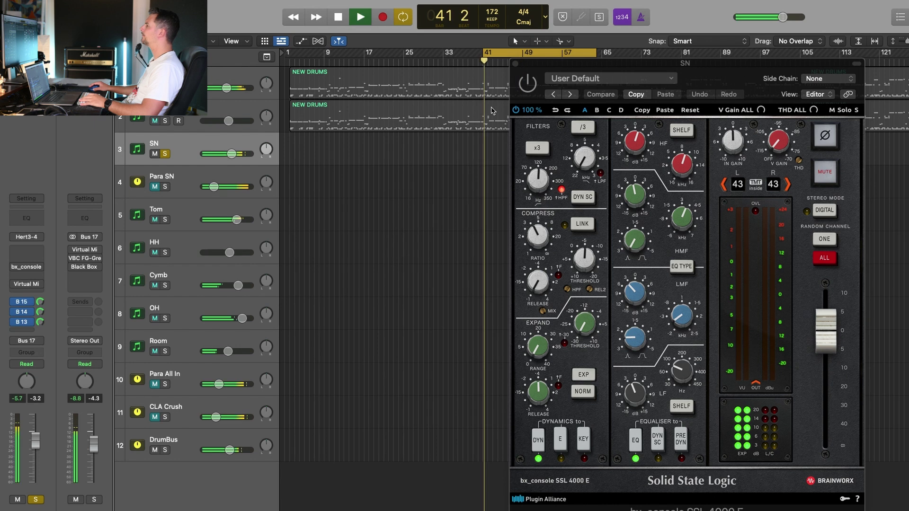
pyautogui.click(527, 84)
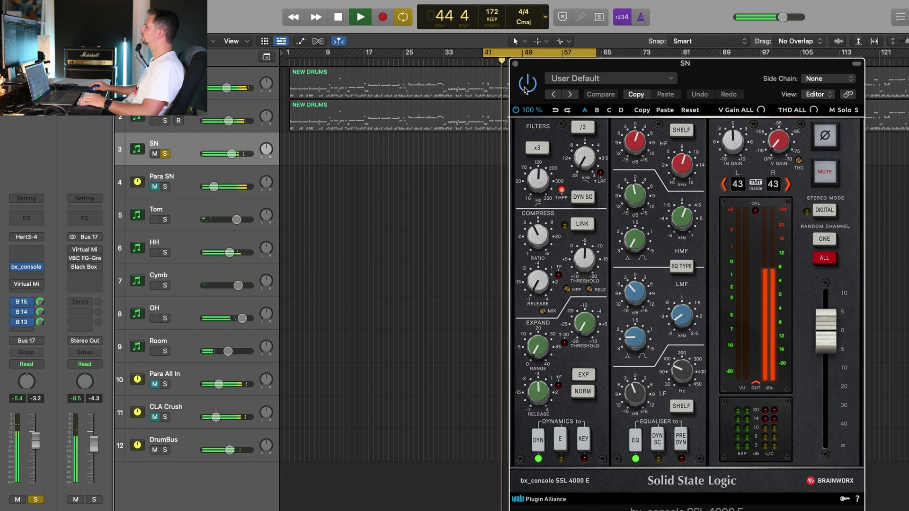
pyautogui.click(516, 63)
pyautogui.moveTo(15, 286)
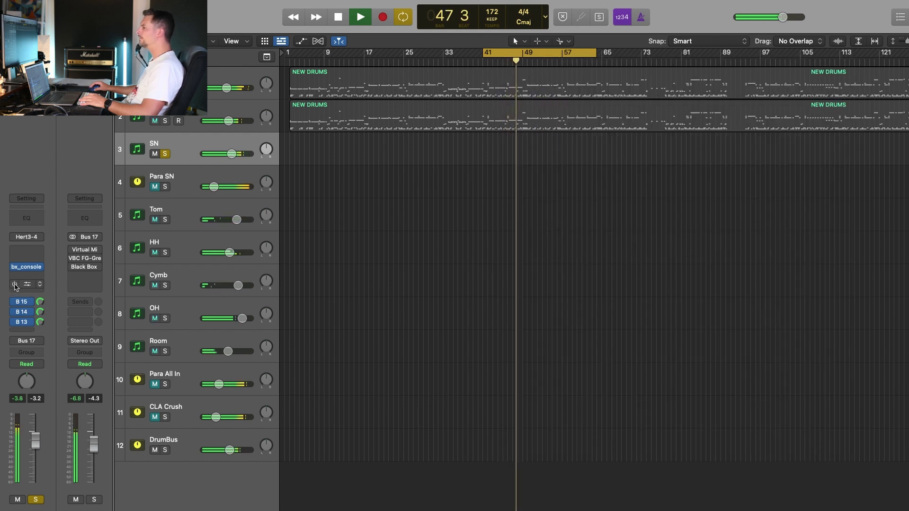
pyautogui.click(26, 286)
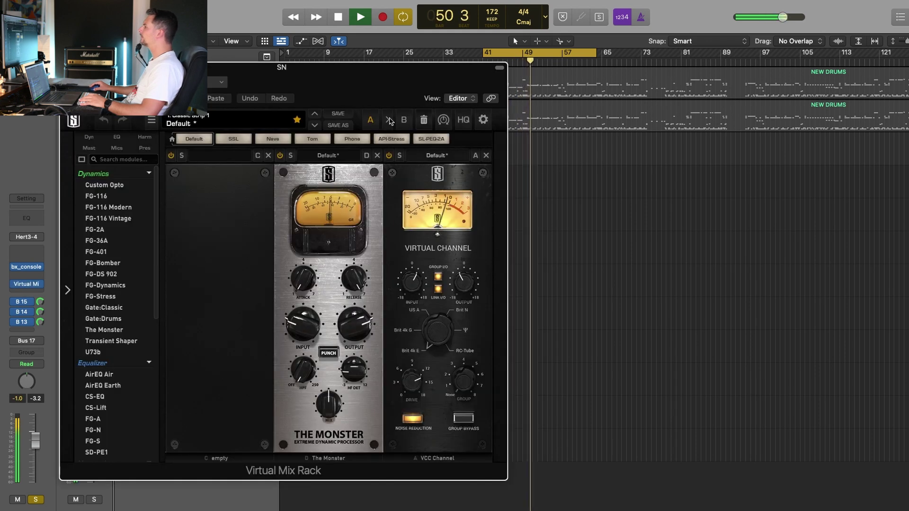
pyautogui.press('space')
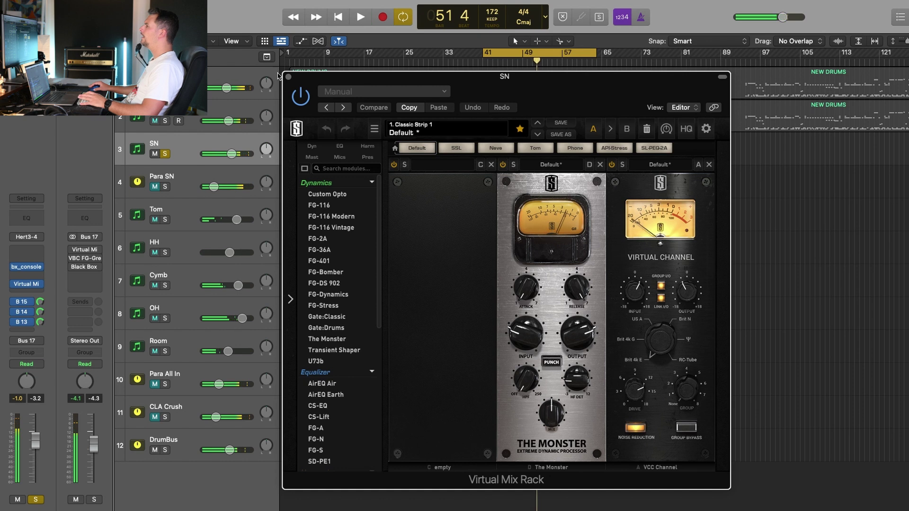
# Close the snare's Virtual Mix Rack and review the EQ settings in its bx_console SSL 4000 E
pyautogui.press('super+w')
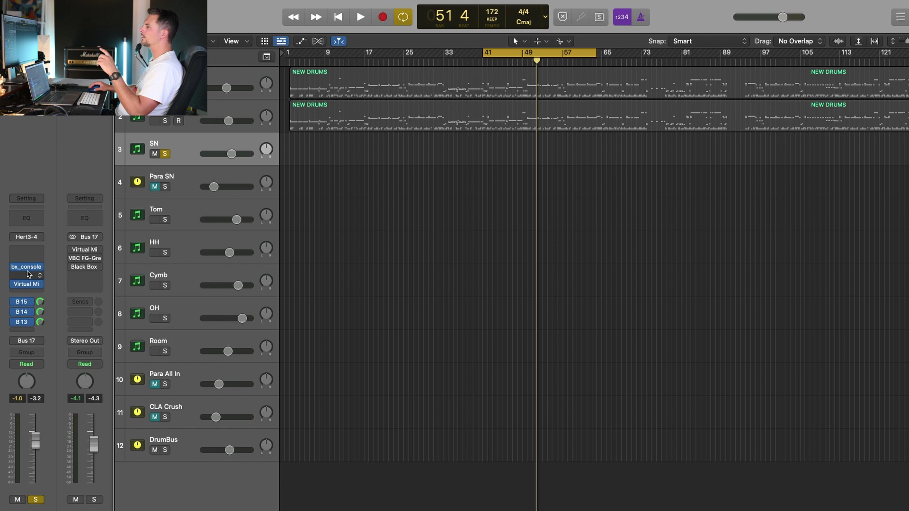
pyautogui.click(29, 268)
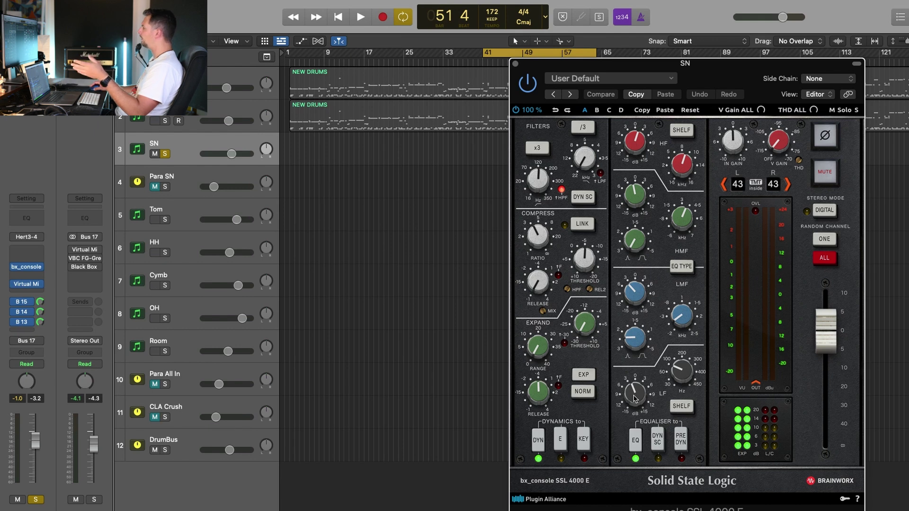
pyautogui.click(516, 64)
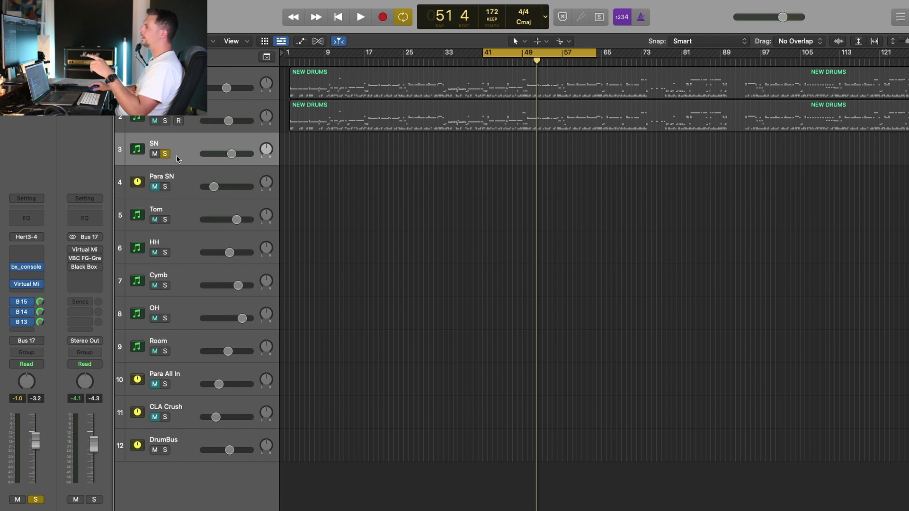
# Solo the Para SN track together with SN, check the snare's Bus 13 send level and start loop playback
pyautogui.click(165, 187)
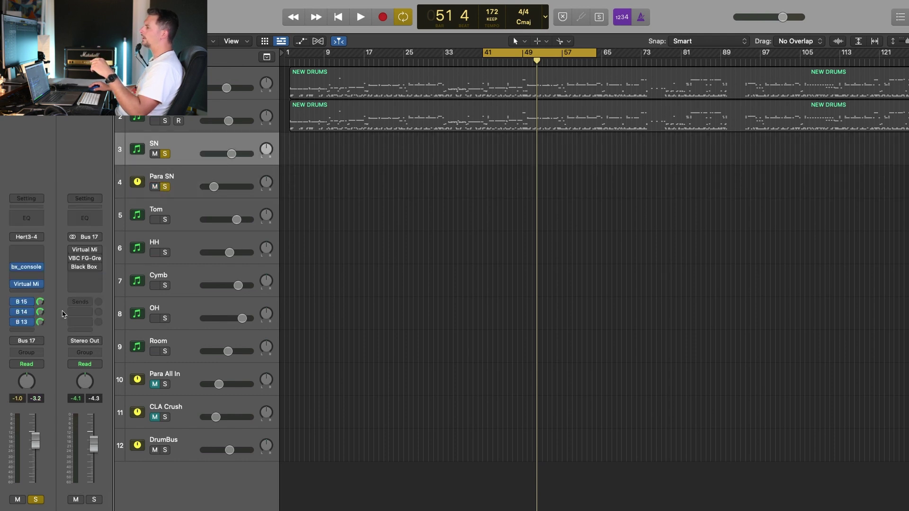
pyautogui.click(40, 326)
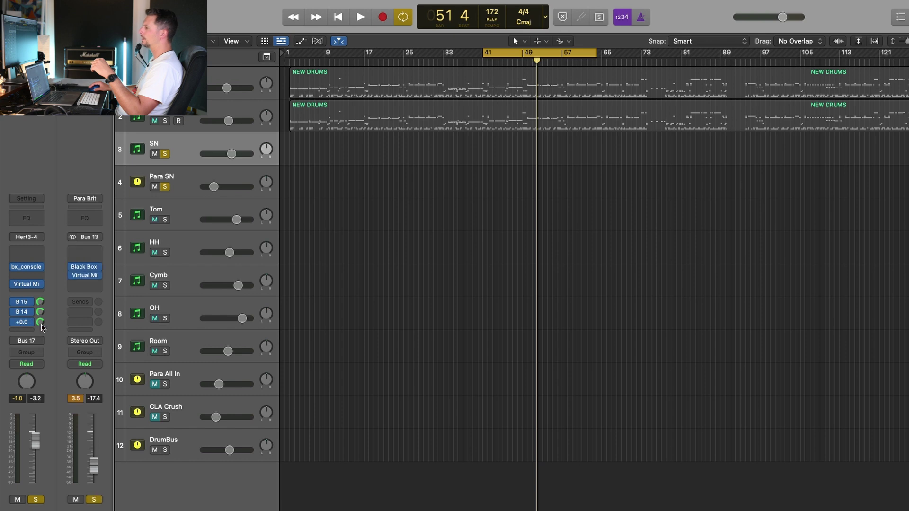
pyautogui.press('space')
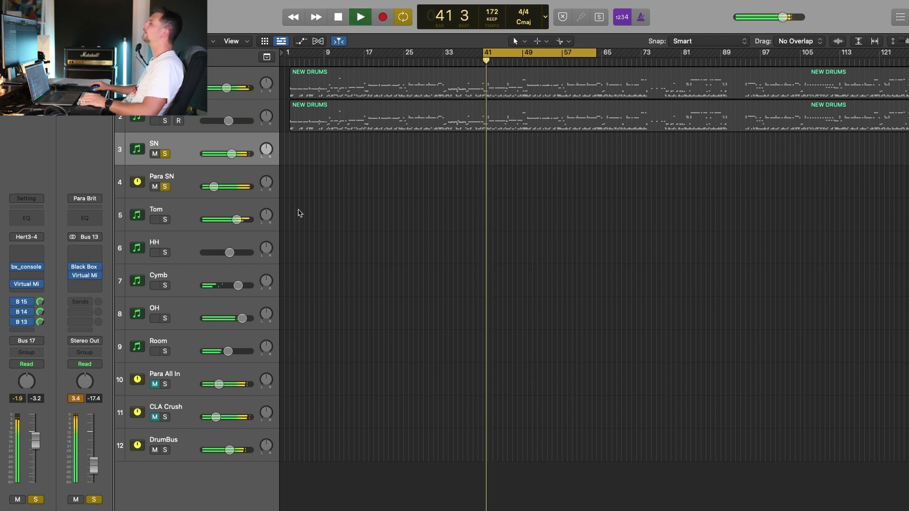
# Inspect the Black Box HG-2 and Virtual Mix Rack on Para SN side by side, leaving only the Virtual Mix Rack open
pyautogui.click(182, 180)
pyautogui.click(25, 301)
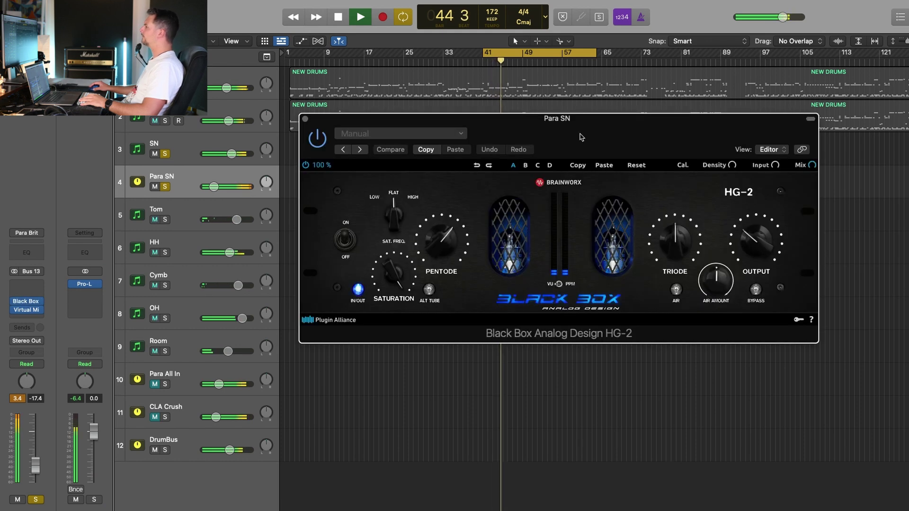
pyautogui.moveTo(580, 136); pyautogui.dragTo(585, 157)
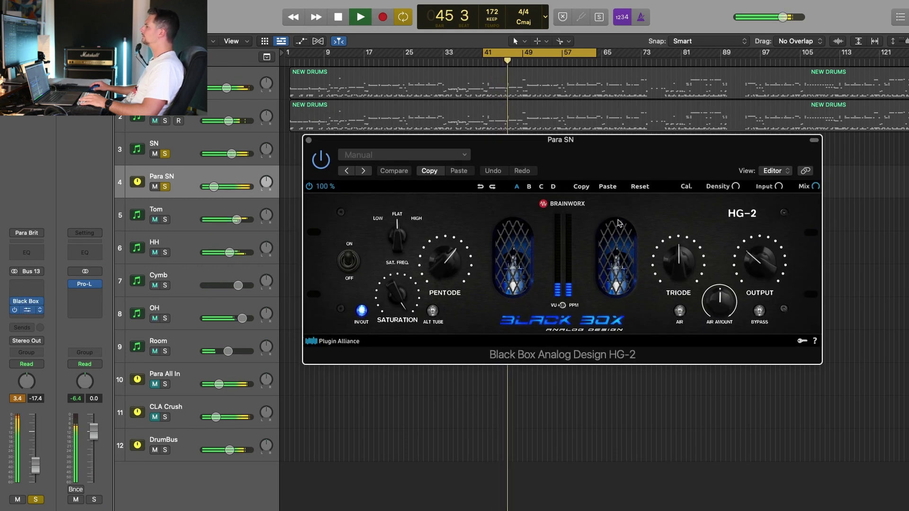
pyautogui.click(27, 310)
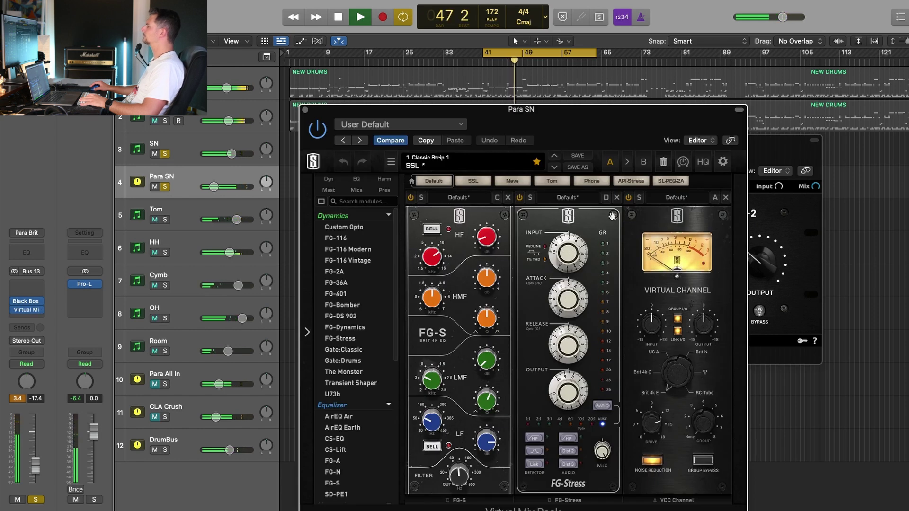
pyautogui.press('space')
pyautogui.moveTo(588, 125); pyautogui.dragTo(394, 69)
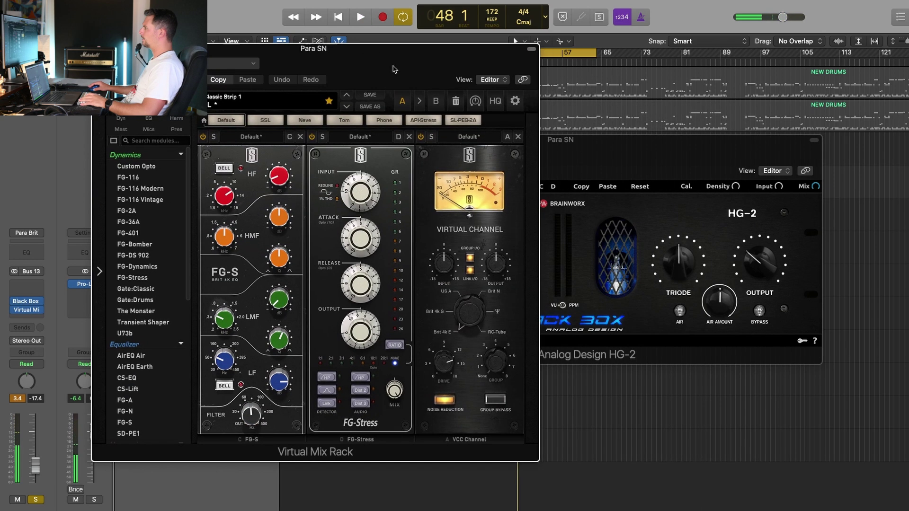
pyautogui.moveTo(612, 156); pyautogui.dragTo(665, 132)
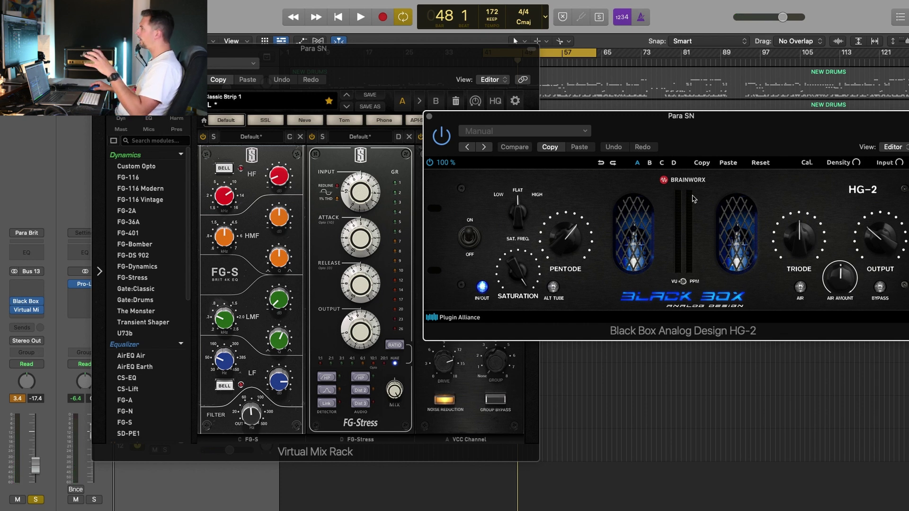
pyautogui.click(429, 117)
pyautogui.moveTo(387, 59); pyautogui.dragTo(606, 119)
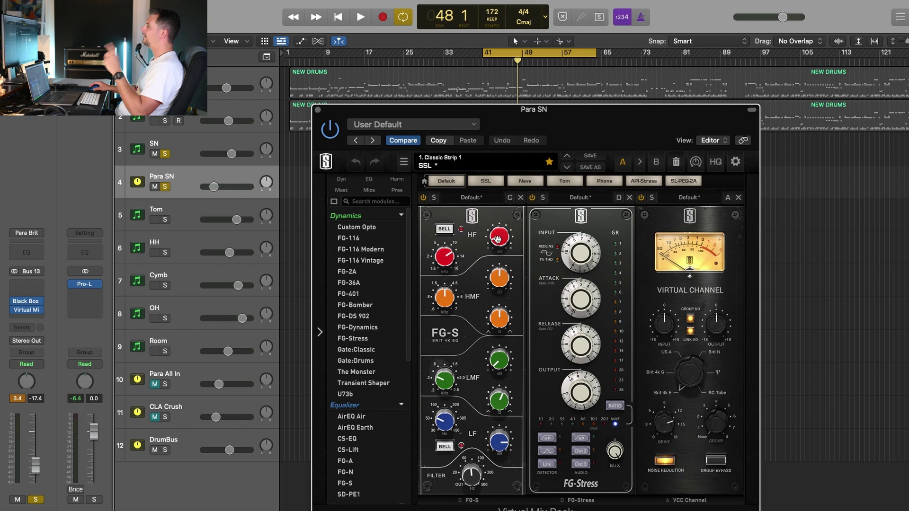
# Play the loop with Para SN soloed on its own, and restore the SN solo to hear both together
pyautogui.click(166, 154)
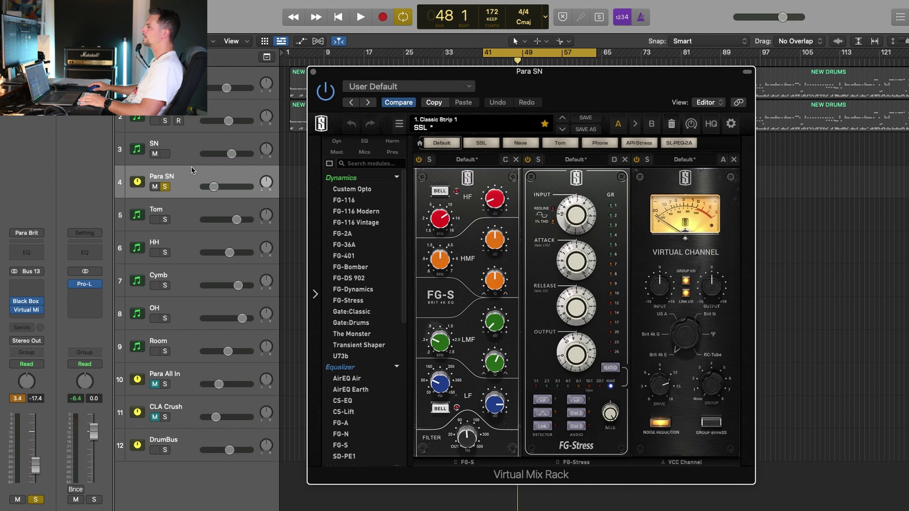
pyautogui.press('space')
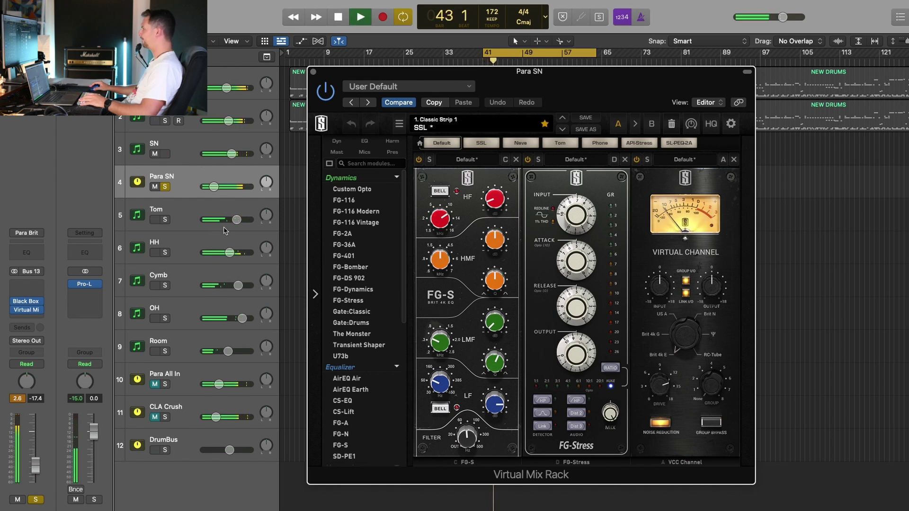
pyautogui.click(165, 154)
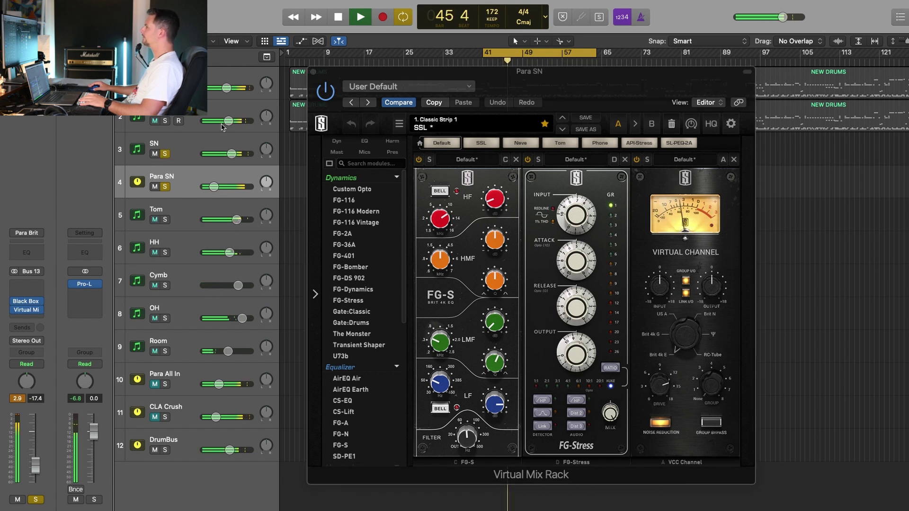
pyautogui.press('space')
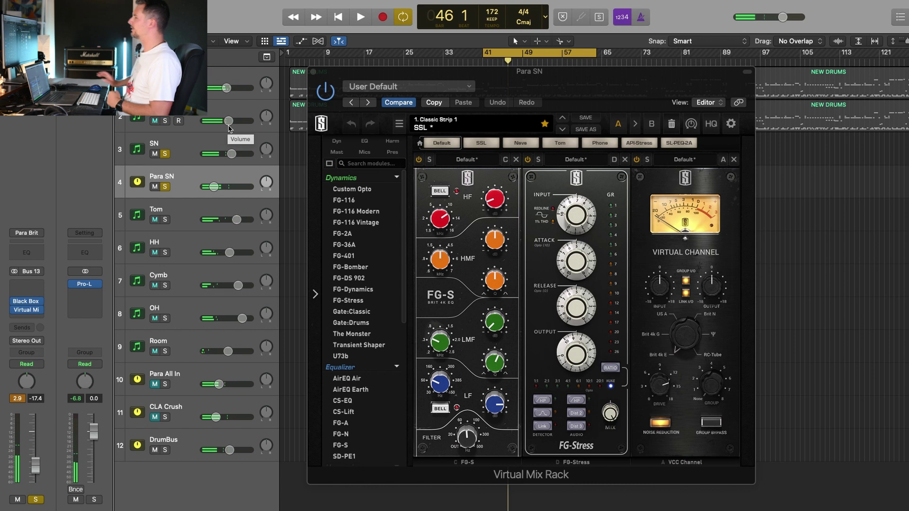
# Compare the SN channel strip with the Para SN strip, returning to the Para SN Virtual Mix Rack
pyautogui.click(199, 142)
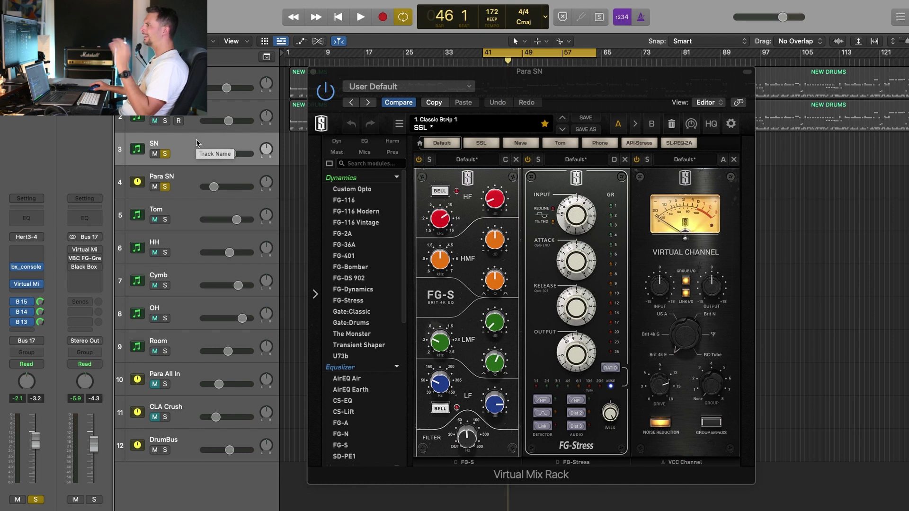
pyautogui.click(192, 183)
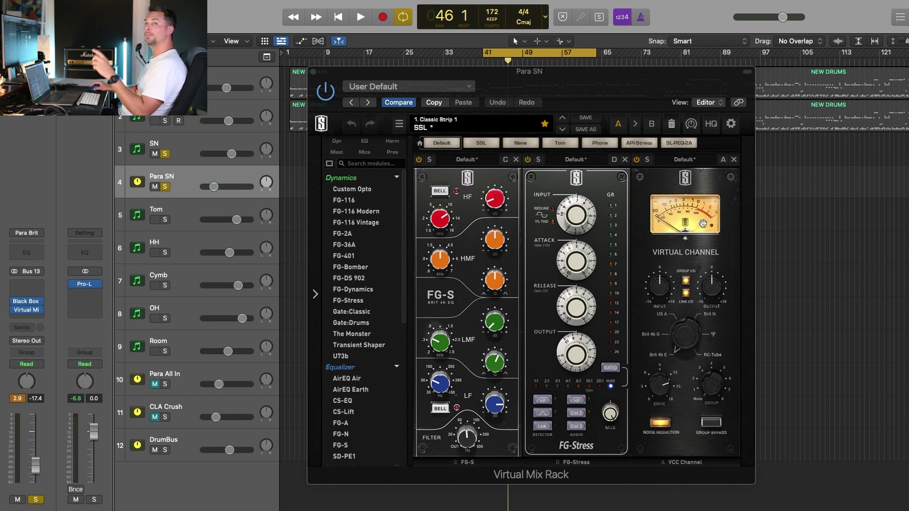
pyautogui.click(706, 254)
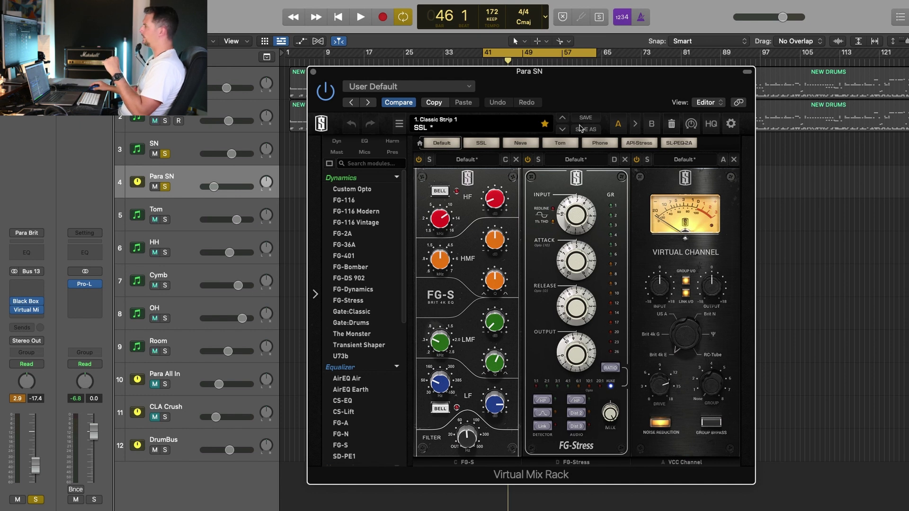
# Examine the FG-S, FG-Stress and Virtual Channel modules in Para SN's Virtual Mix Rack, and close the plug-in window
pyautogui.moveTo(588, 88); pyautogui.dragTo(584, 93)
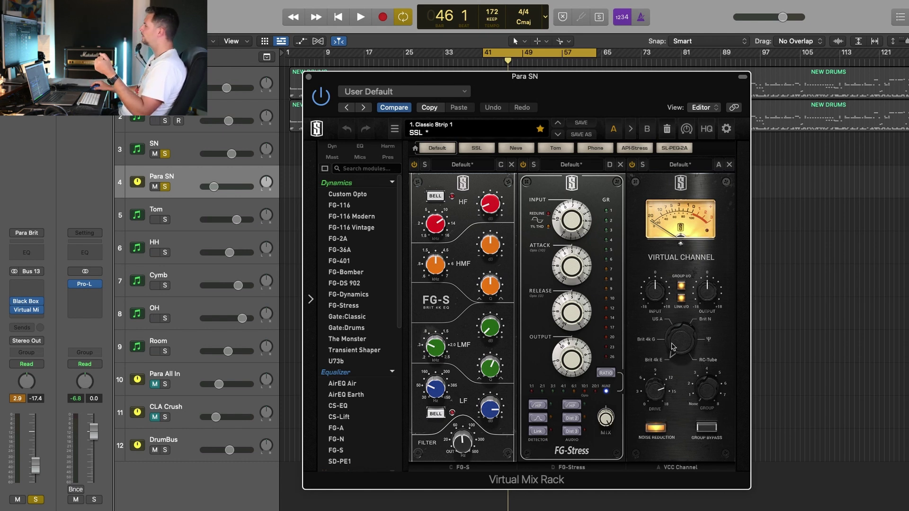
pyautogui.click(706, 320)
pyautogui.click(655, 365)
pyautogui.moveTo(578, 91); pyautogui.dragTo(568, 90)
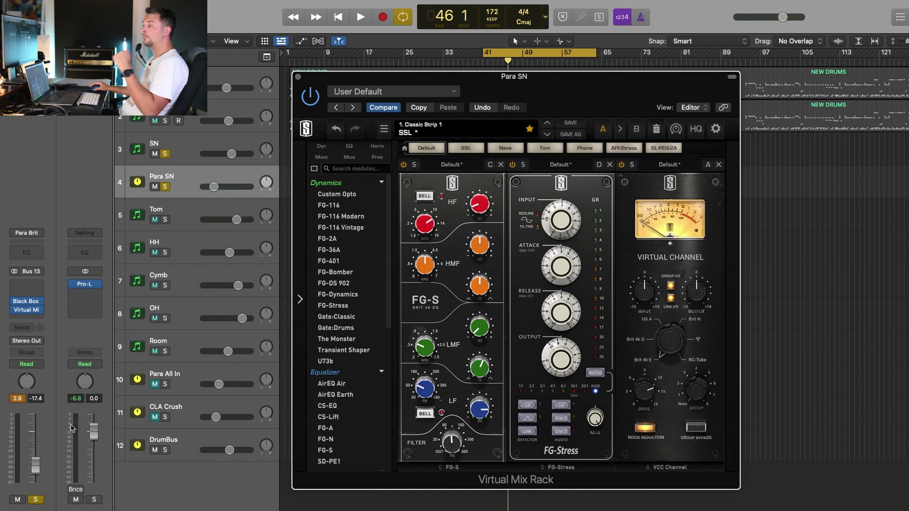
pyautogui.click(298, 77)
# Solo only the Tom track and open its Virtual Mix Rack to review the FG-S equalizer and CS-Lift settings
pyautogui.keyDown('alt'); pyautogui.click(165, 219); pyautogui.keyUp('alt')
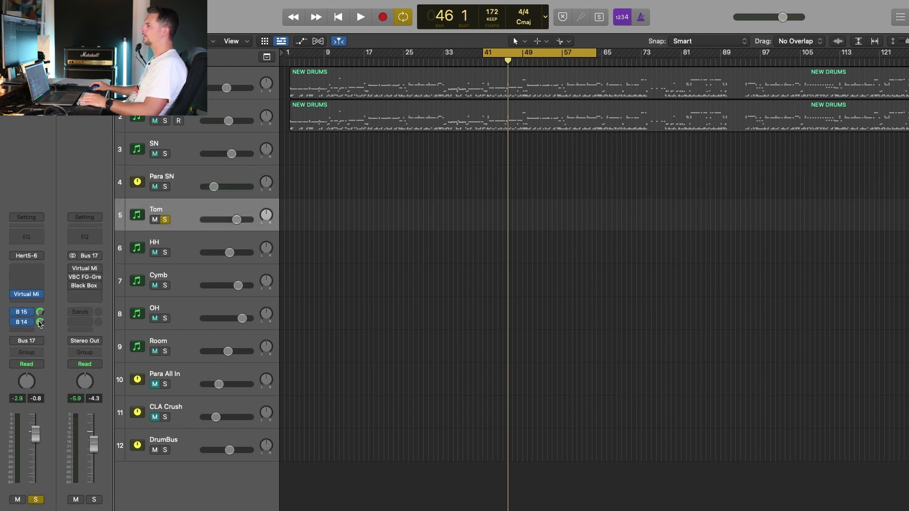
pyautogui.moveTo(28, 296)
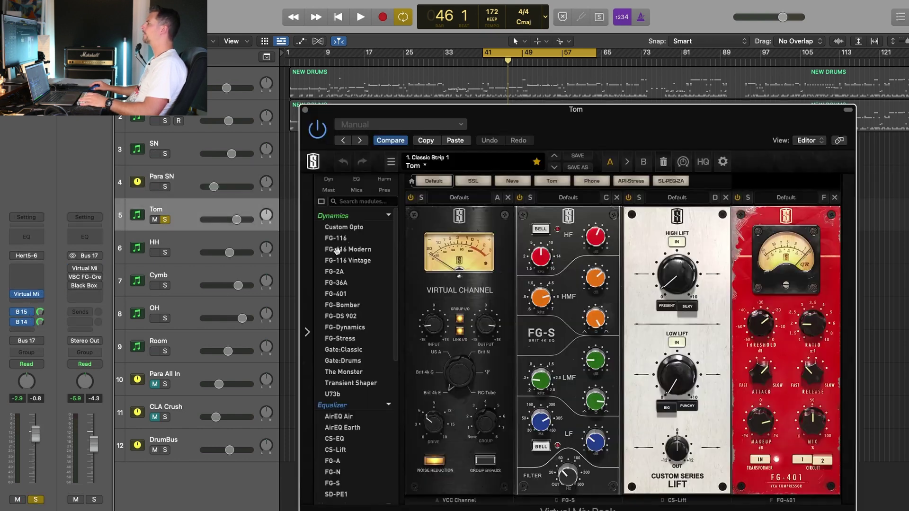
pyautogui.moveTo(590, 122); pyautogui.dragTo(608, 99)
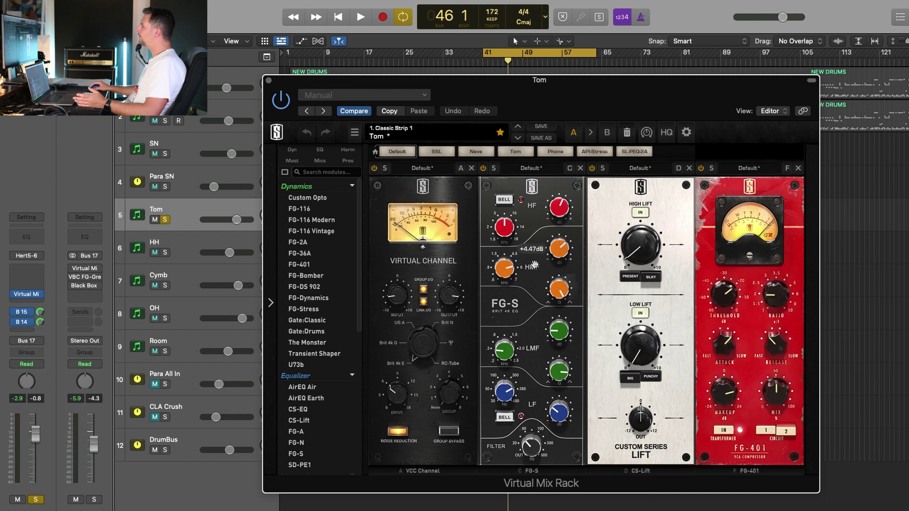
pyautogui.moveTo(561, 208)
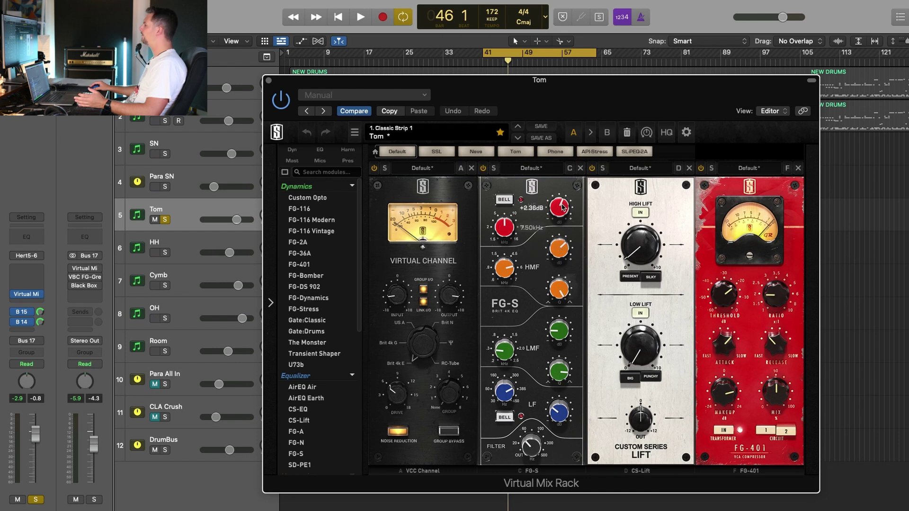
pyautogui.moveTo(560, 415)
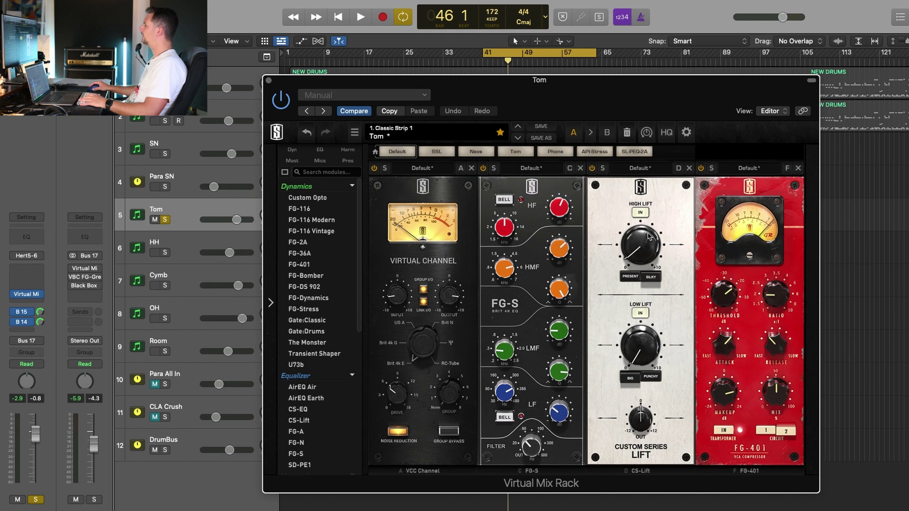
pyautogui.moveTo(648, 238)
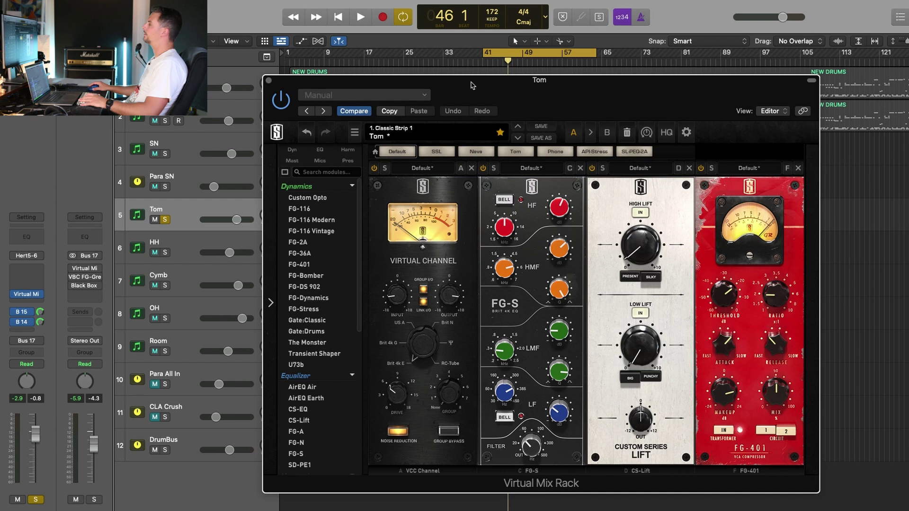
# Play the loop from bar 41 to compare the toms with the Virtual Mix Rack bypassed and engaged, and stop playback
pyautogui.press('space')
pyautogui.moveTo(304, 92)
pyautogui.mouseDown()
pyautogui.moveTo(452, 109)
pyautogui.moveTo(316, 93)
pyautogui.mouseUp()
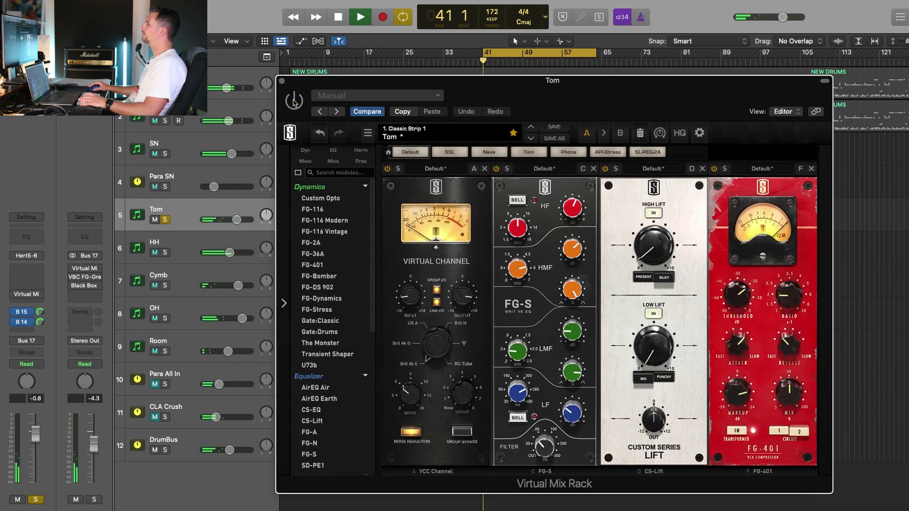
pyautogui.press('space')
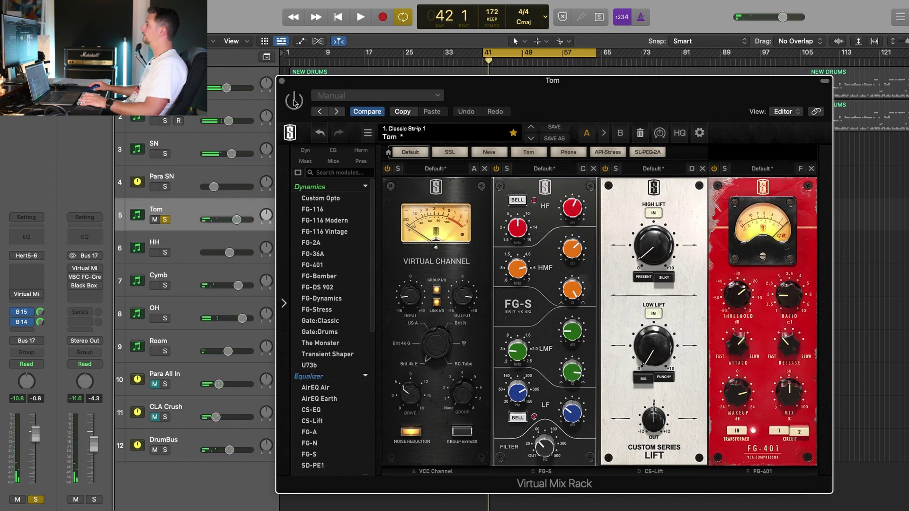
pyautogui.press('space')
pyautogui.press('space')
pyautogui.press('space')
pyautogui.press('space')
pyautogui.press('space')
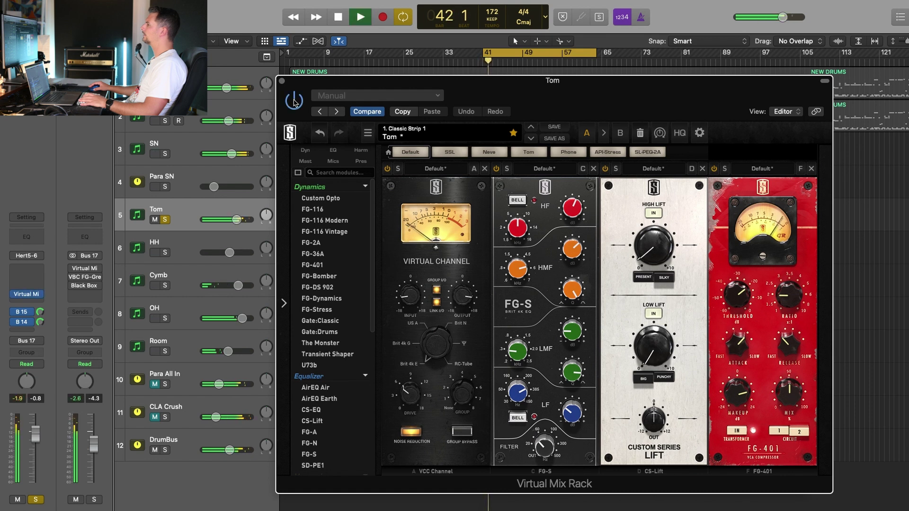
pyautogui.press('space')
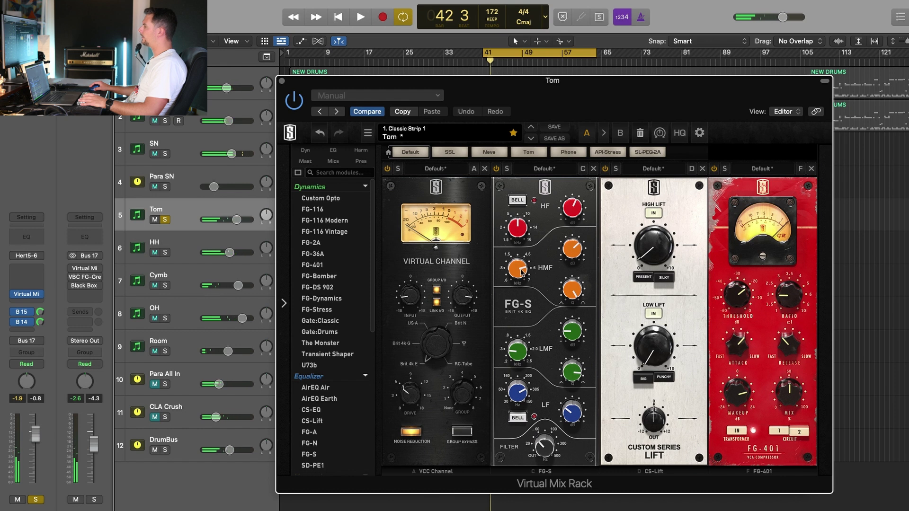
pyautogui.moveTo(523, 271)
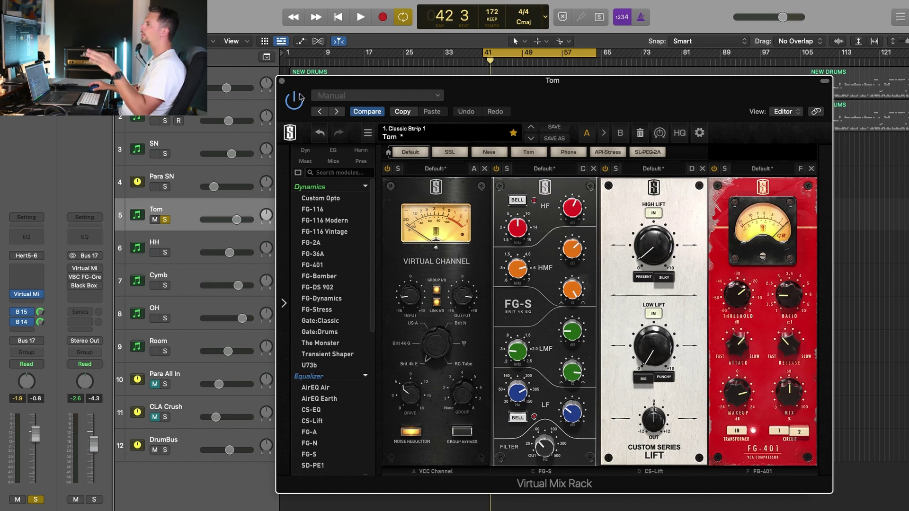
# Close the Tom Virtual Mix Rack, select and solo only the HH track and open its Infinity EQ
pyautogui.click(282, 81)
pyautogui.press('Down')
pyautogui.click(29, 300)
pyautogui.click(479, 192)
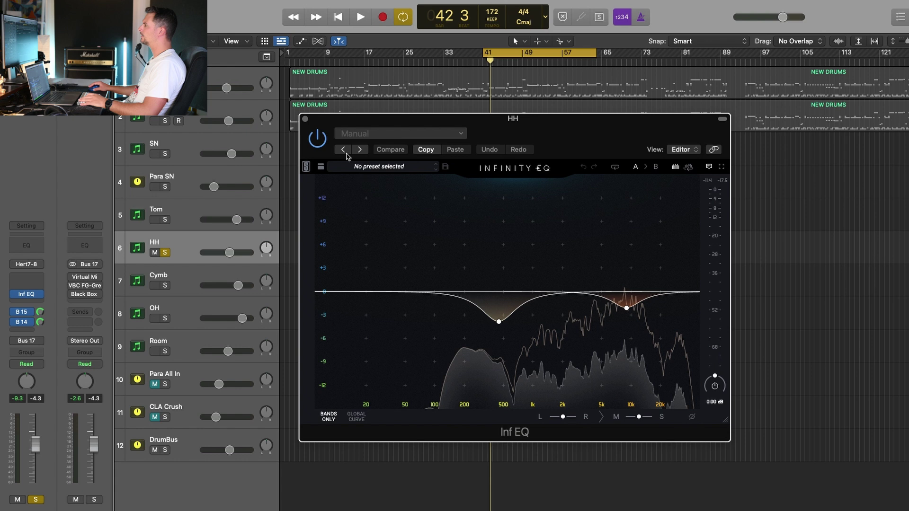
pyautogui.moveTo(374, 118); pyautogui.dragTo(401, 125)
# Play from bar 33 comparing HH with Infinity EQ bypassed and engaged, and add a low-cut band at about 30.9 Hz
pyautogui.press('space')
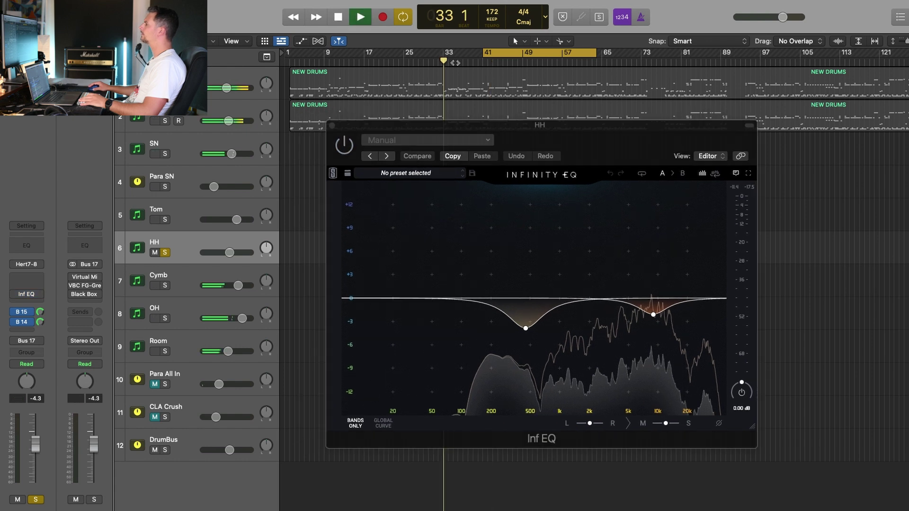
pyautogui.click(345, 146)
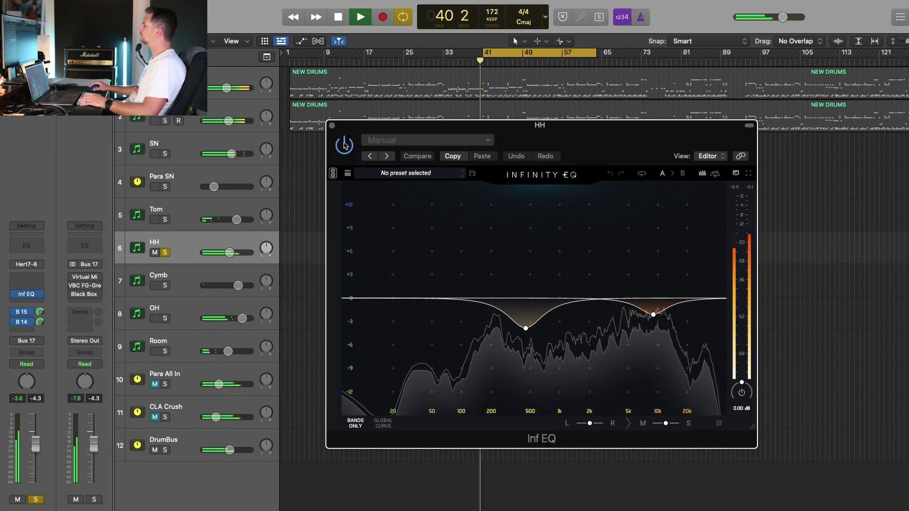
pyautogui.press('space')
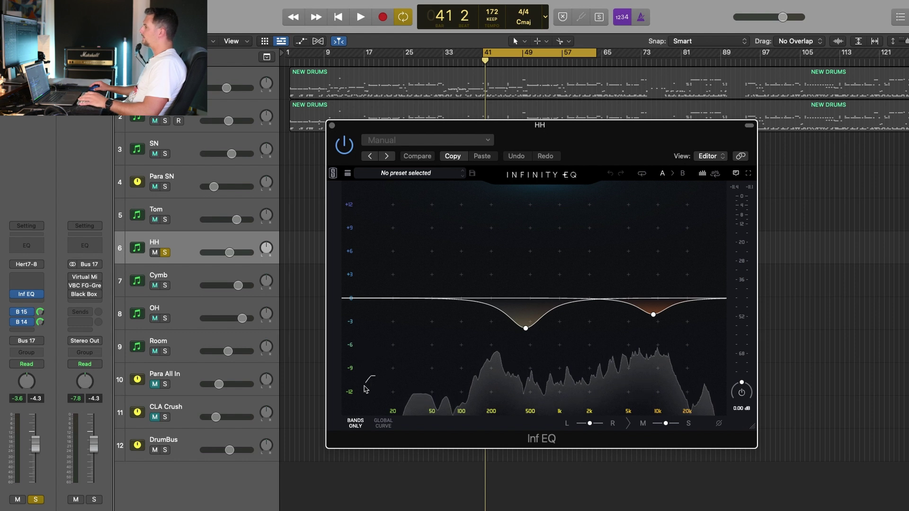
pyautogui.moveTo(407, 346)
pyautogui.mouseDown()
pyautogui.moveTo(393, 345)
pyautogui.moveTo(411, 346)
pyautogui.moveTo(411, 356)
pyautogui.mouseUp()
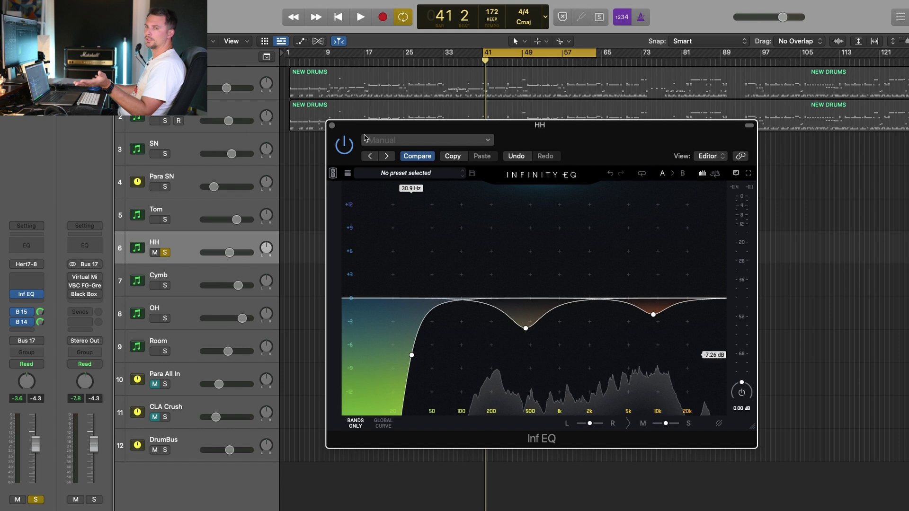
pyautogui.click(332, 126)
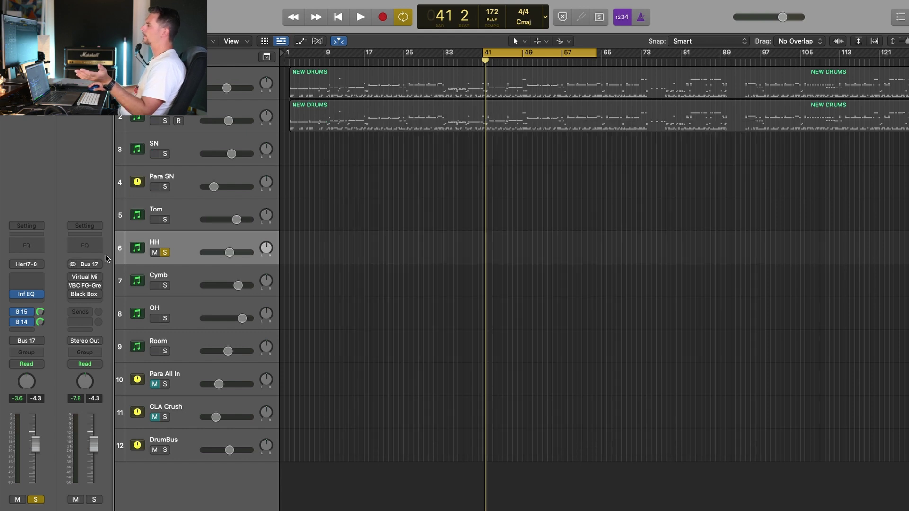
# Solo only the Cymb track, start playback and show its Infinity EQ
pyautogui.keyDown('alt'); pyautogui.click(165, 285); pyautogui.keyUp('alt')
pyautogui.click(194, 275)
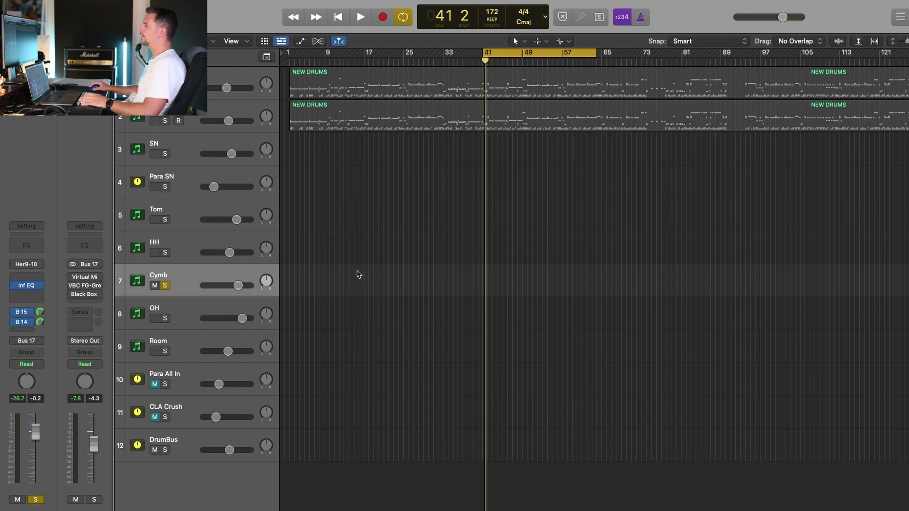
pyautogui.press('space')
pyautogui.press('v')
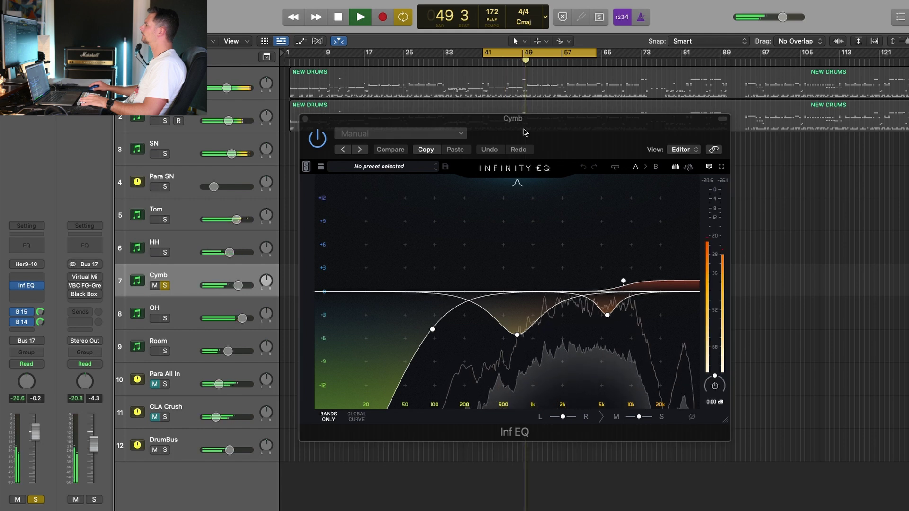
# Set the cymbals' midrange cut to 655 Hz at -5.38 dB, compare the Infinity EQ bypassed and engaged, and stop playback
pyautogui.moveTo(517, 335)
pyautogui.mouseDown()
pyautogui.moveTo(515, 239)
pyautogui.moveTo(516, 334)
pyautogui.mouseUp()
pyautogui.click(317, 137)
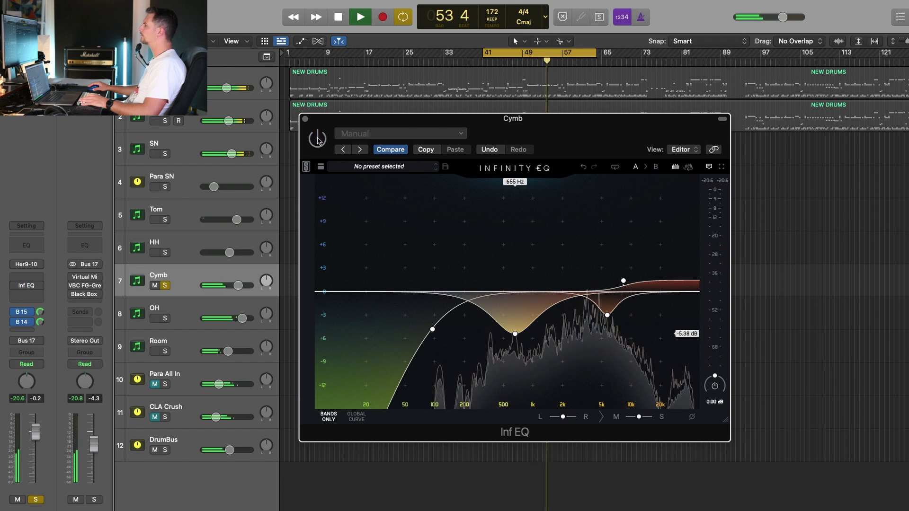
pyautogui.click(317, 138)
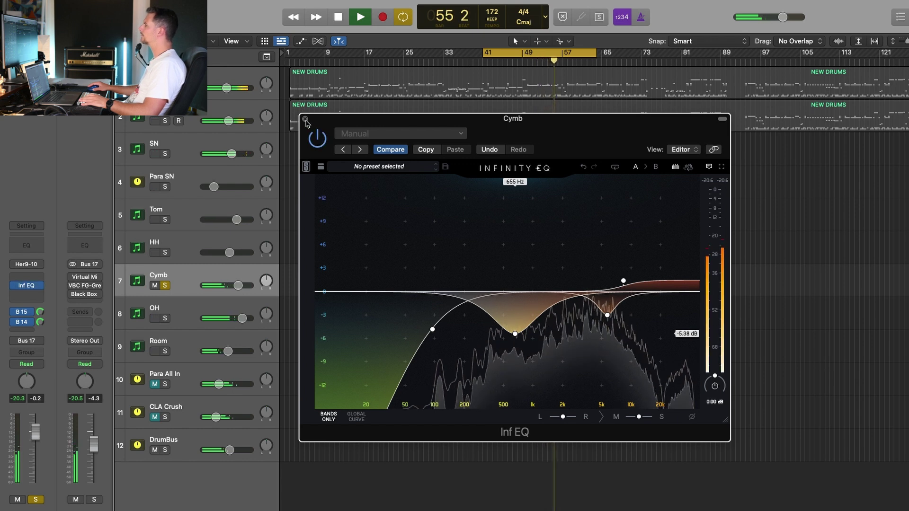
pyautogui.press('space')
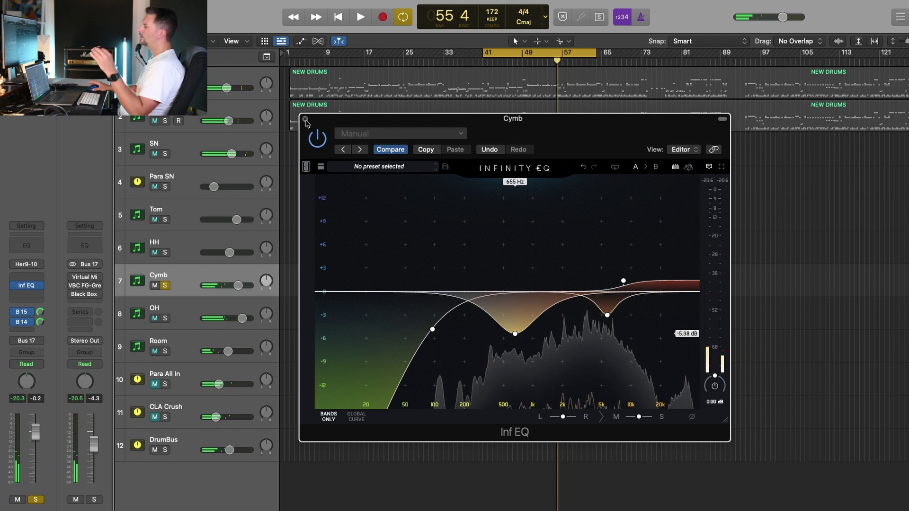
# Check the cymbals' 5.69 kHz cut, and set the midrange cut to 662 Hz at -4.61 dB while playing from around bar 56
pyautogui.click(607, 316)
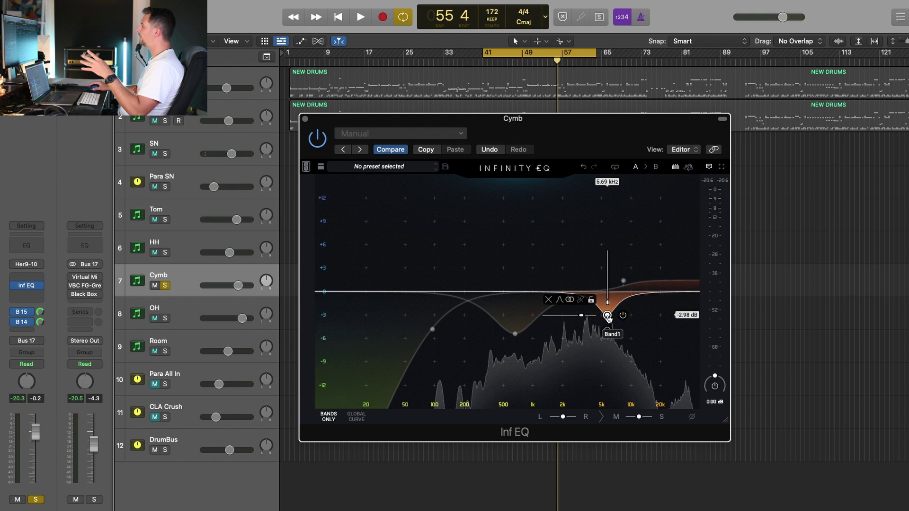
pyautogui.click(516, 334)
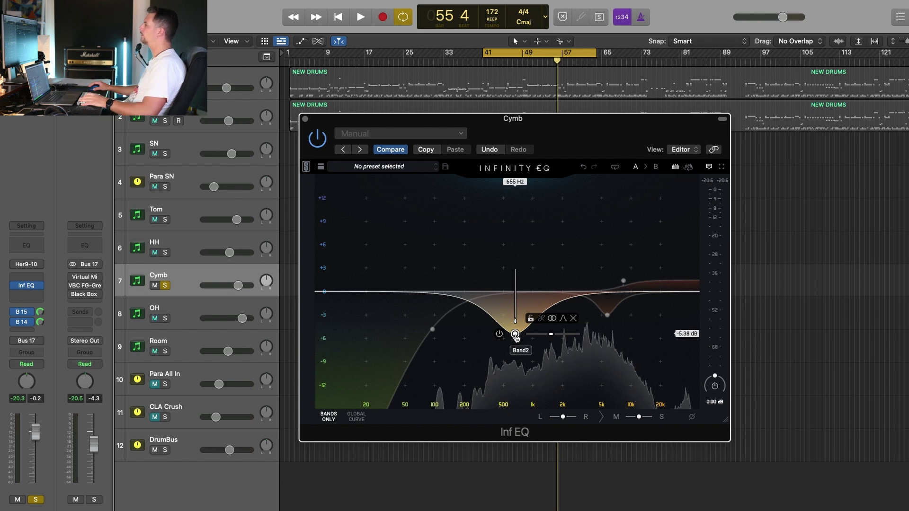
pyautogui.click(542, 66)
pyautogui.press('space')
pyautogui.moveTo(516, 334)
pyautogui.mouseDown()
pyautogui.moveTo(517, 204)
pyautogui.moveTo(516, 336)
pyautogui.mouseUp()
pyautogui.press('space')
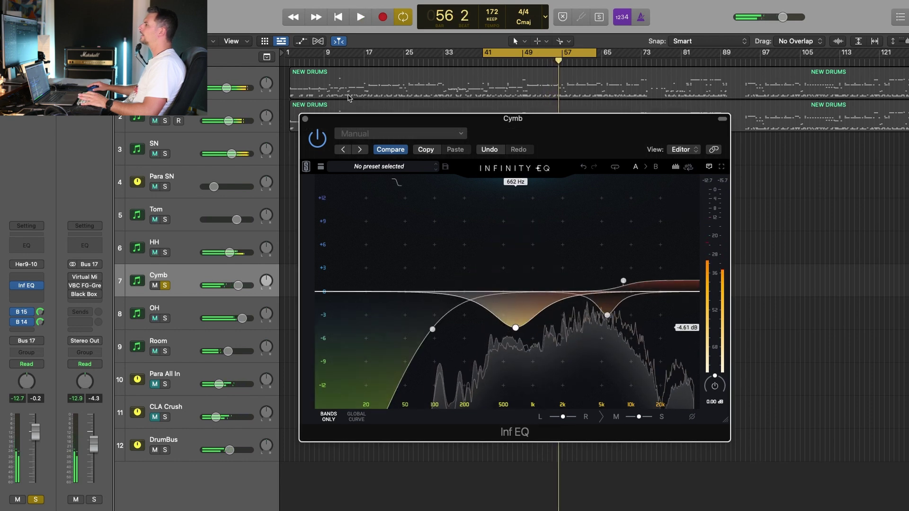
# Hide the Cymb equalizer, solo only the OH track and open its Infinity EQ
pyautogui.press('v')
pyautogui.click(189, 310)
pyautogui.click(165, 318)
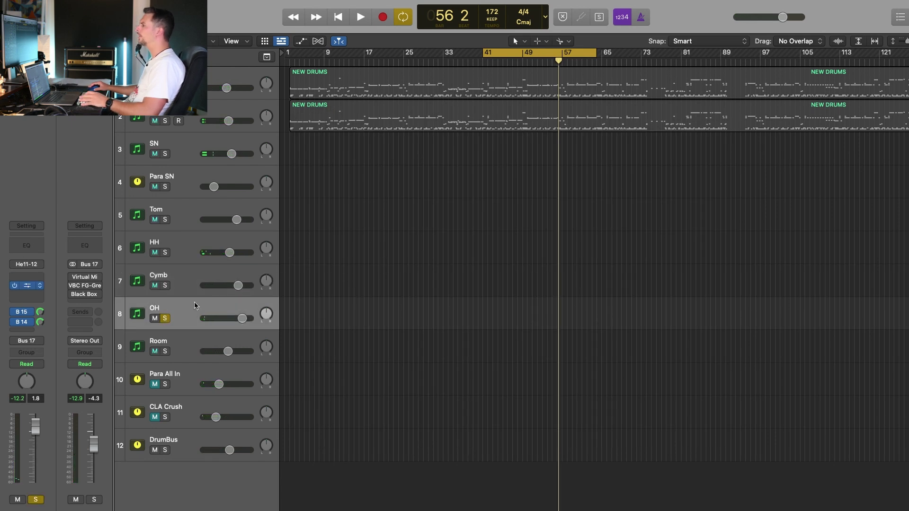
pyautogui.press('v')
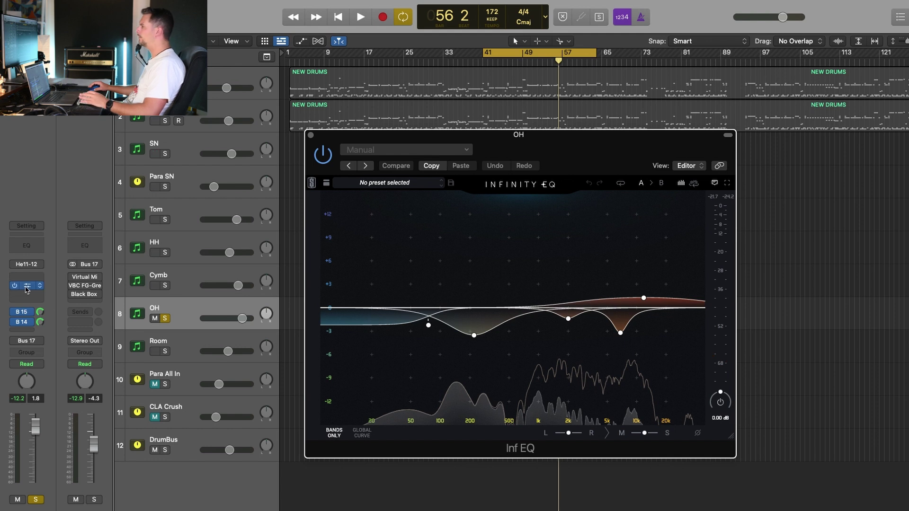
pyautogui.moveTo(573, 151); pyautogui.dragTo(590, 168)
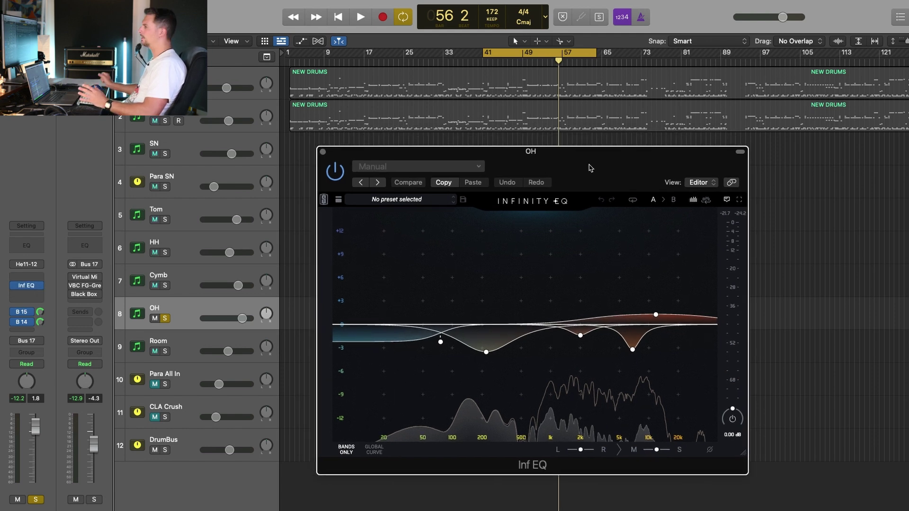
# Check the OH high-frequency EQ bands and play the loop from bar 41 with the Infinity EQ bypassed and engaged
pyautogui.click(656, 314)
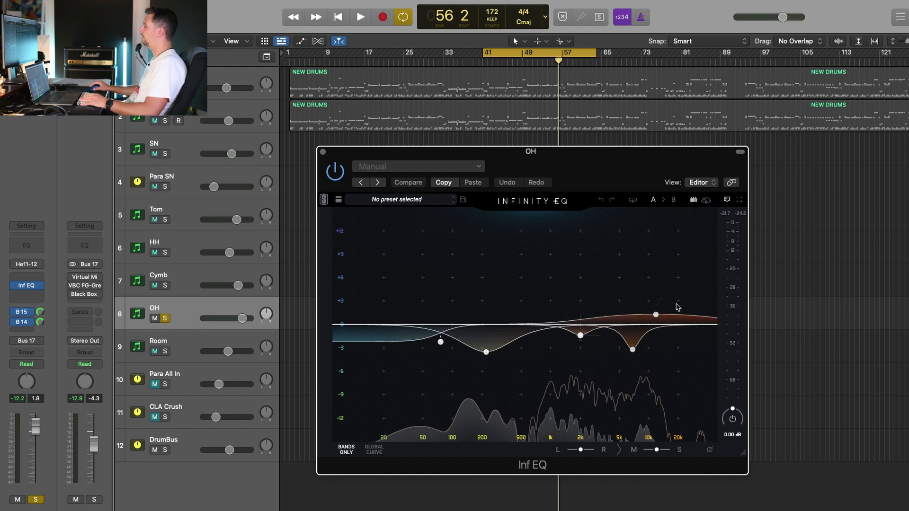
pyautogui.click(668, 351)
pyautogui.press('space')
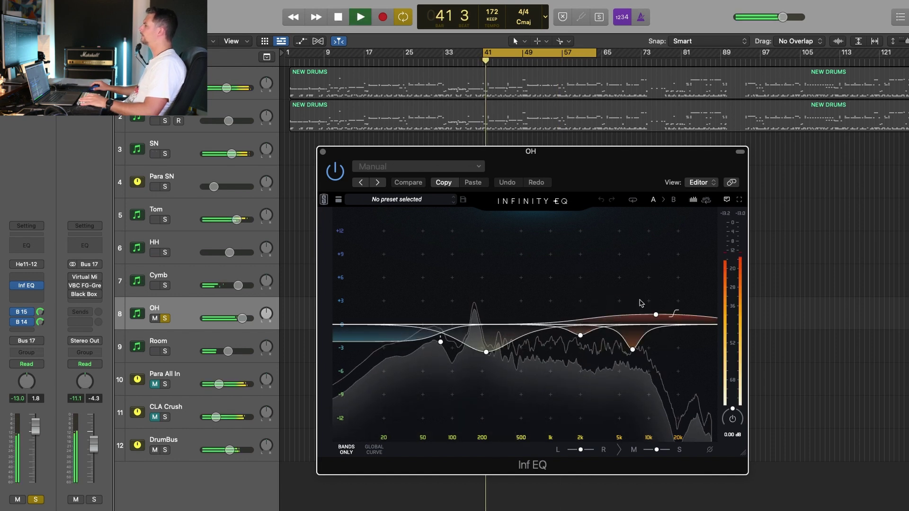
pyautogui.moveTo(595, 163); pyautogui.dragTo(598, 161)
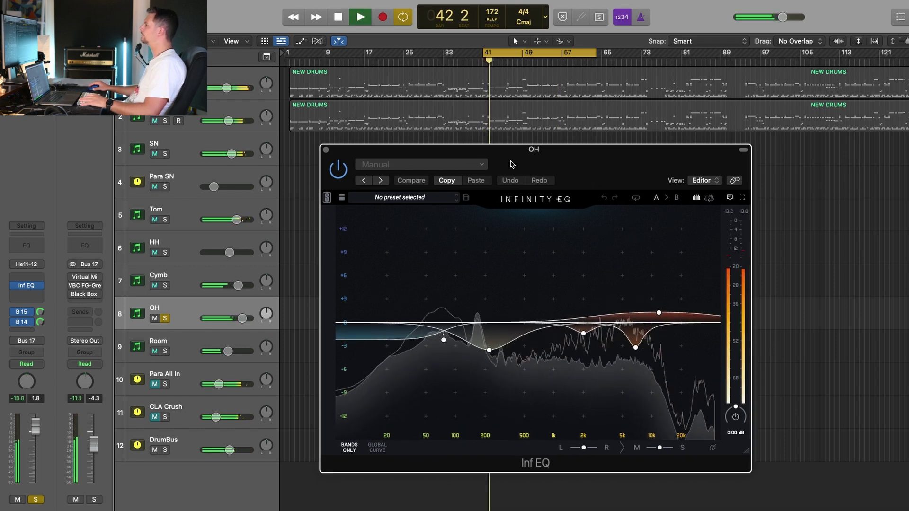
pyautogui.click(339, 169)
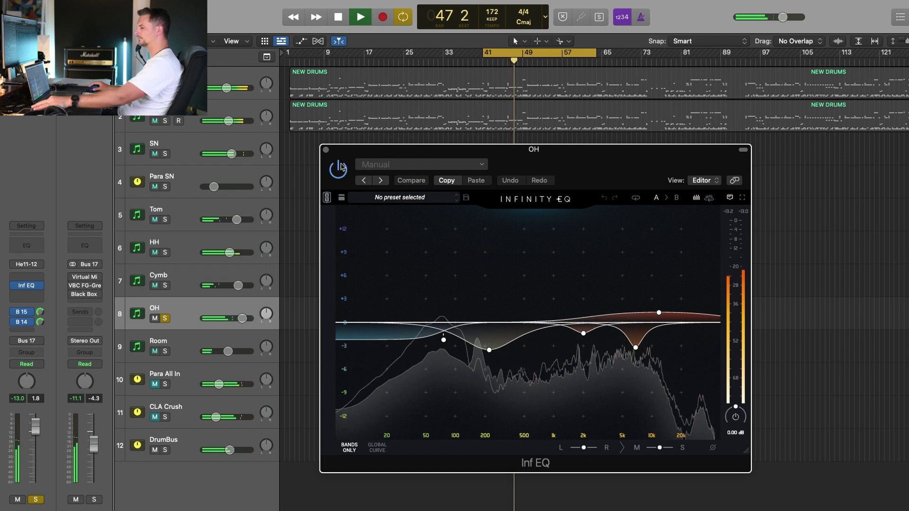
pyautogui.press('XF86AudioRaiseVolume')
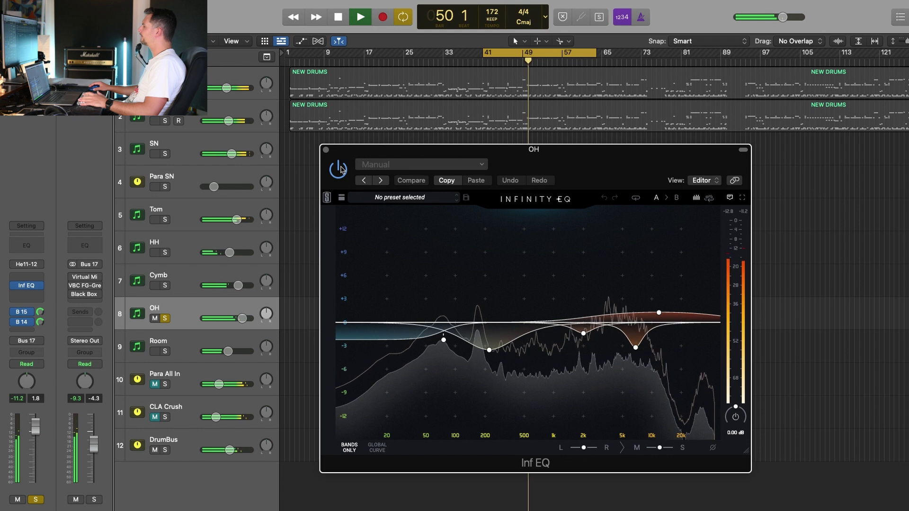
# Set the overheads' high-frequency cut to 7.21 kHz at -2.66 dB while the loop plays, and stop playback
pyautogui.click(636, 348)
pyautogui.moveTo(636, 348)
pyautogui.mouseDown()
pyautogui.moveTo(638, 275)
pyautogui.moveTo(638, 343)
pyautogui.mouseUp()
pyautogui.click(545, 247)
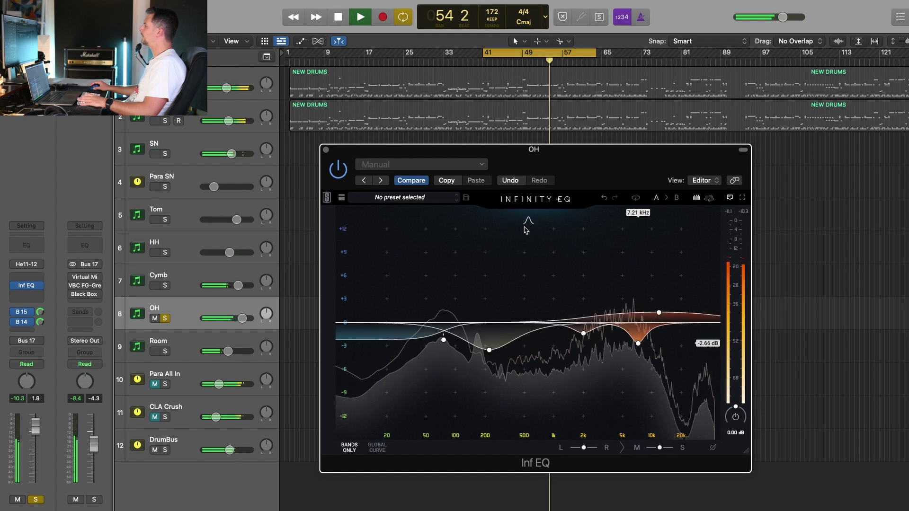
pyautogui.press('space')
# Check the overheads' 2.00 kHz cut, set the low-mid cut to 269 Hz at -3.11 dB during playback, and close the OH equalizer
pyautogui.click(584, 334)
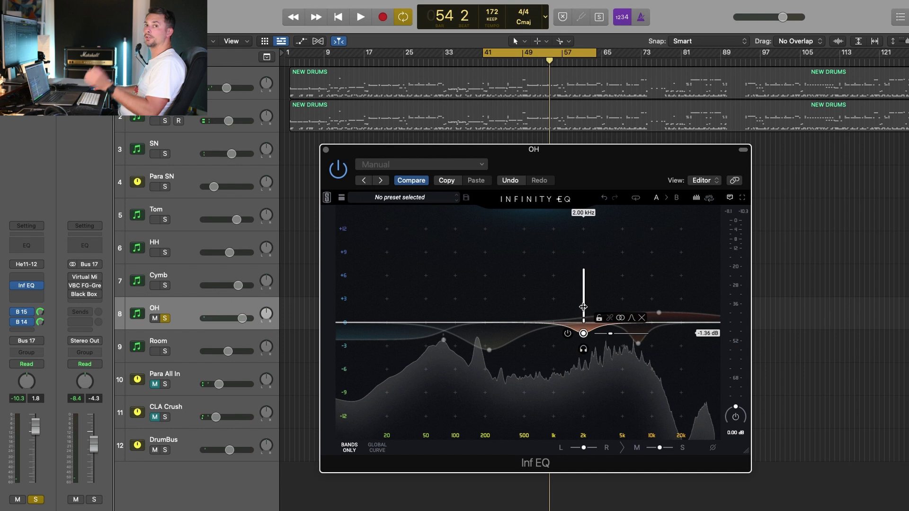
pyautogui.click(489, 350)
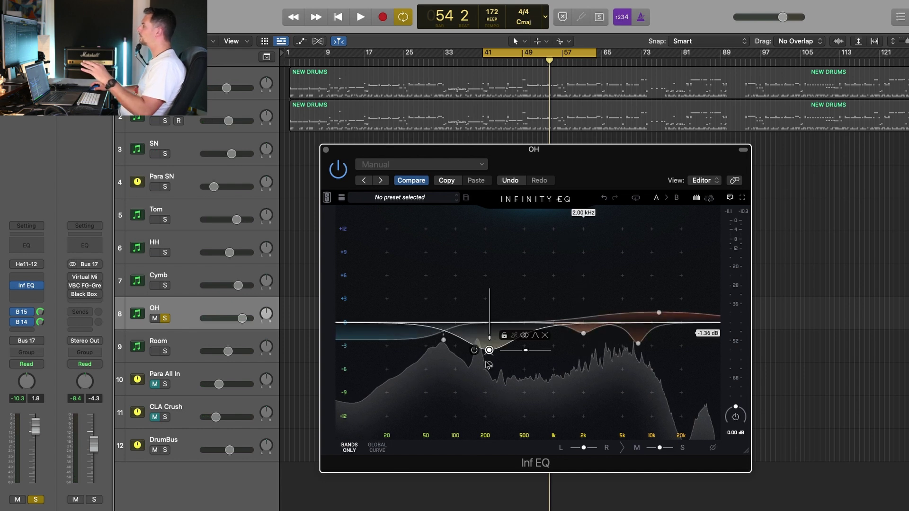
pyautogui.press('space')
pyautogui.moveTo(489, 351)
pyautogui.mouseDown()
pyautogui.moveTo(496, 256)
pyautogui.moveTo(498, 347)
pyautogui.mouseUp()
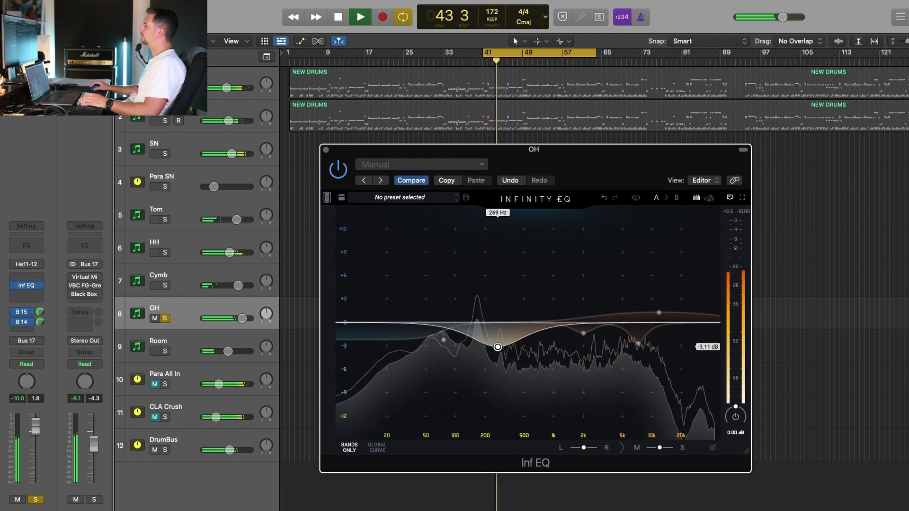
pyautogui.press('space')
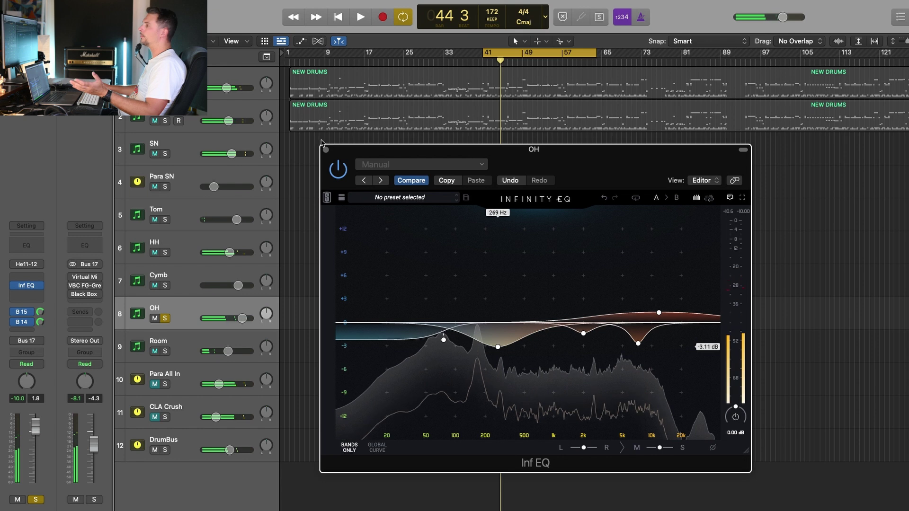
pyautogui.click(326, 150)
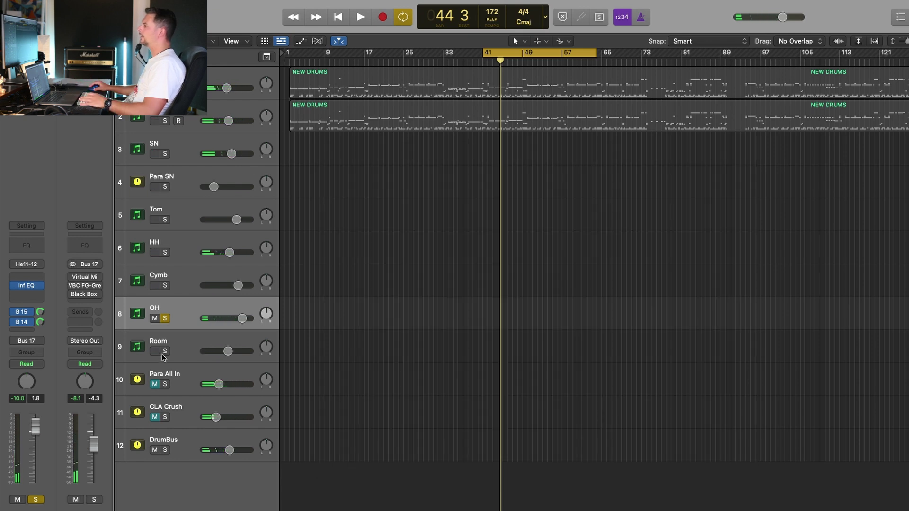
# Solo only the Room track and play the loop from bar 41 with its Infinity EQ open, and hide the equalizer
pyautogui.keyDown('alt'); pyautogui.click(165, 352); pyautogui.keyUp('alt')
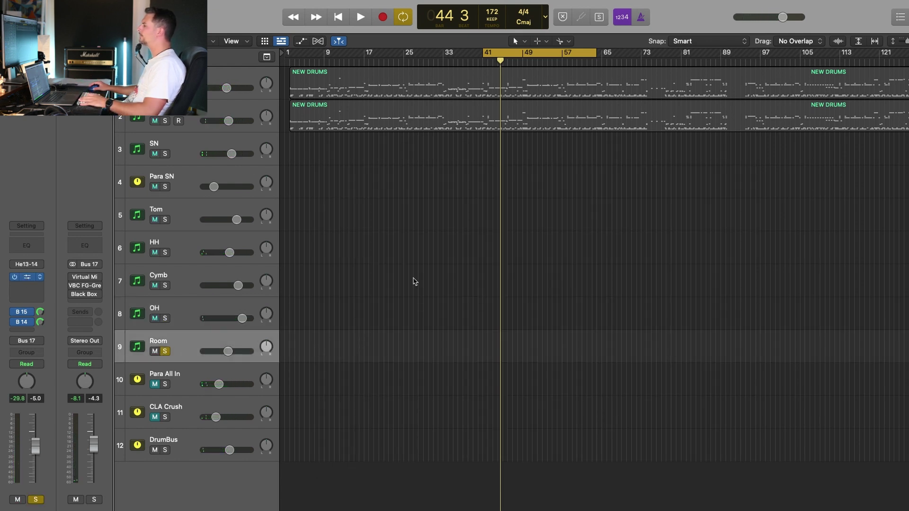
pyautogui.press('v')
pyautogui.press('space')
pyautogui.moveTo(319, 139); pyautogui.dragTo(344, 177)
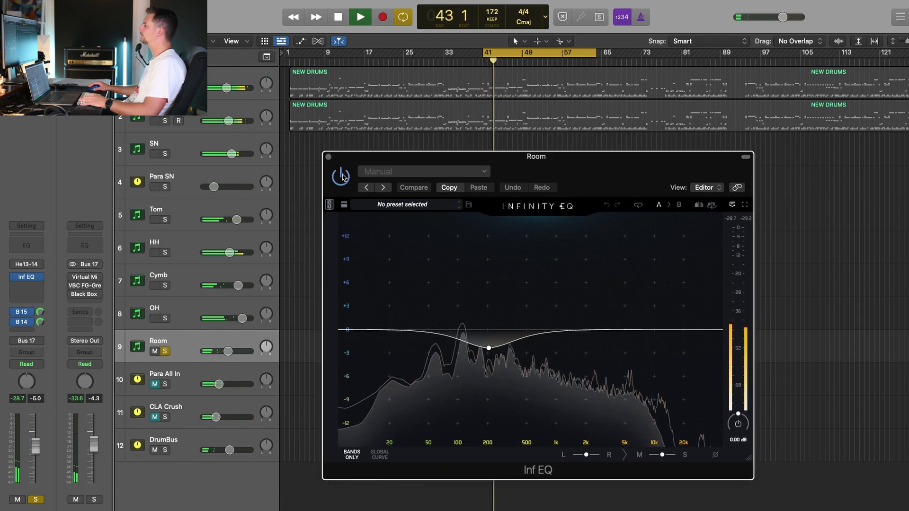
pyautogui.press('space')
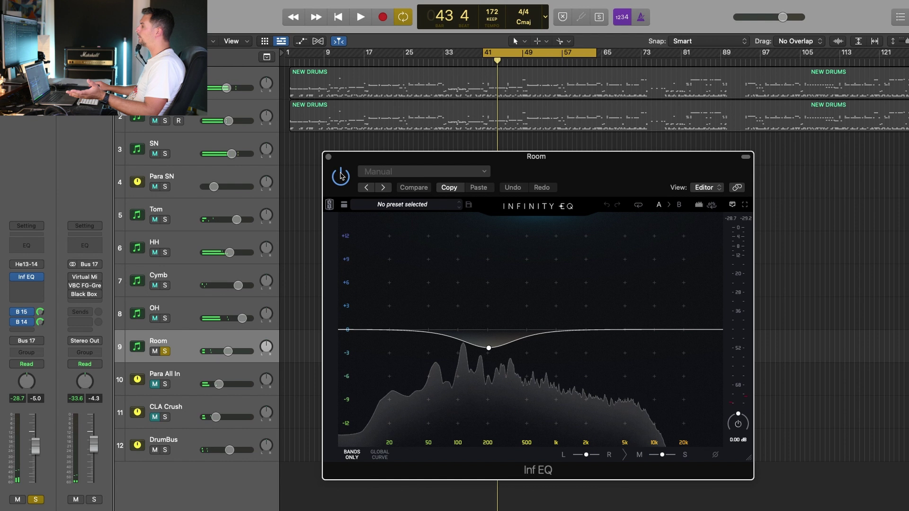
pyautogui.press('v')
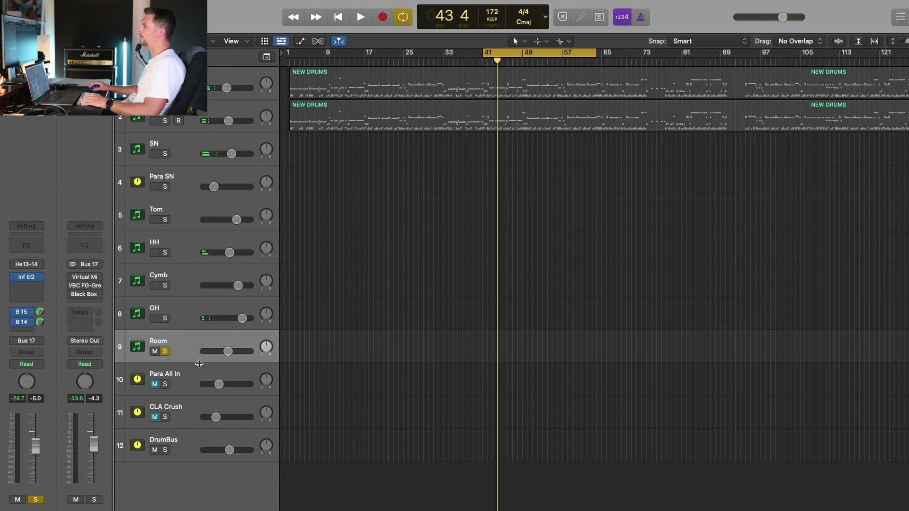
# Solo only the DrumBus and play the loop with its Virtual Mix Rack opened and switched on, and close the plugin
pyautogui.click(187, 443)
pyautogui.click(165, 451)
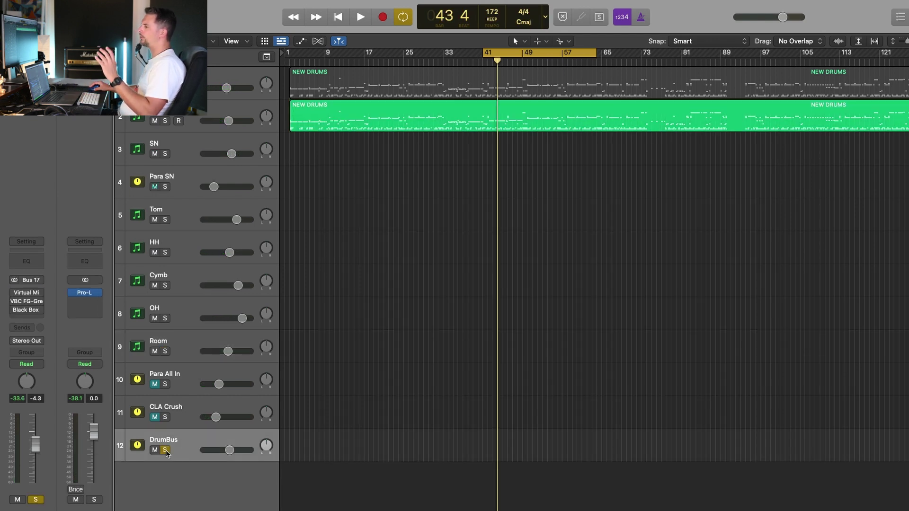
pyautogui.click(29, 294)
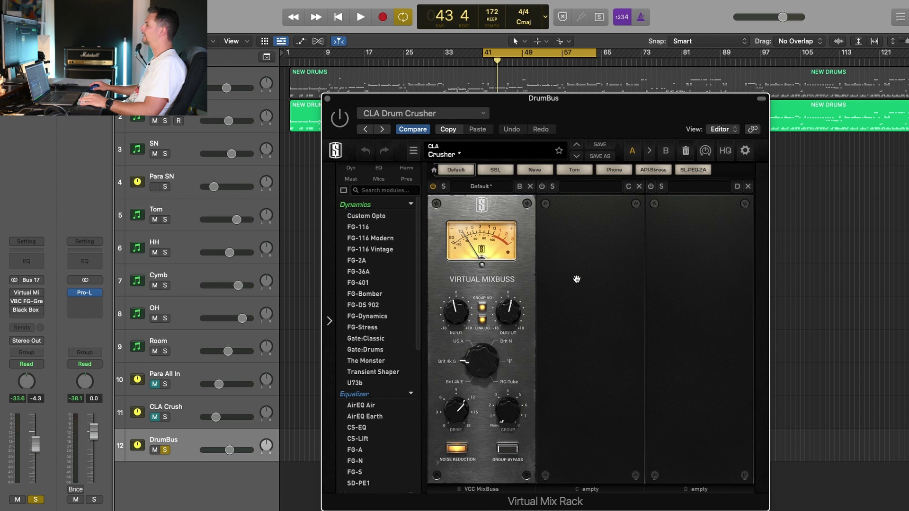
pyautogui.press('space')
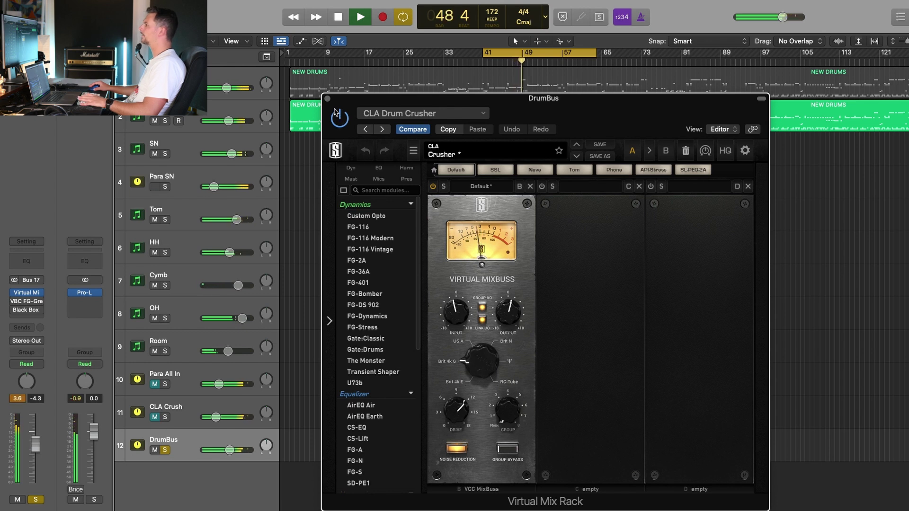
pyautogui.press('space')
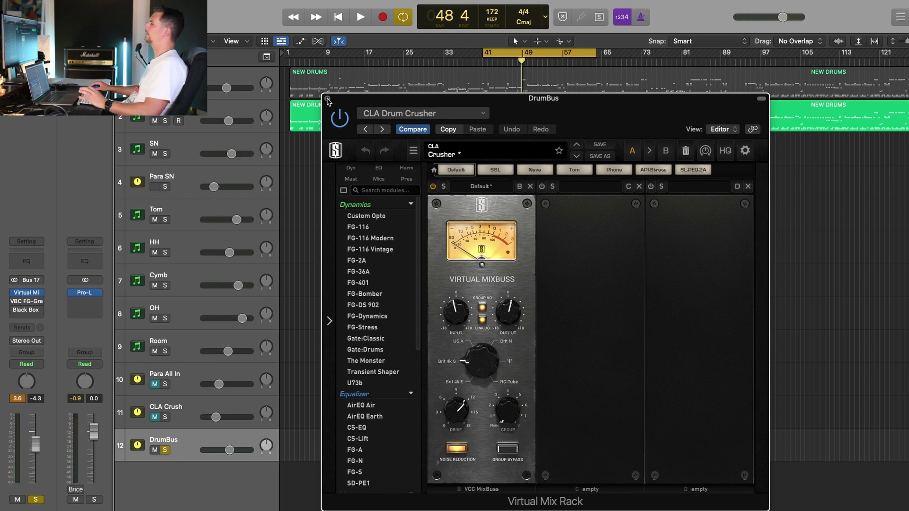
pyautogui.click(328, 99)
# Open the DrumBus VBC FG-Grey compressor and play the loop from bar 41 with it switched on
pyautogui.click(27, 302)
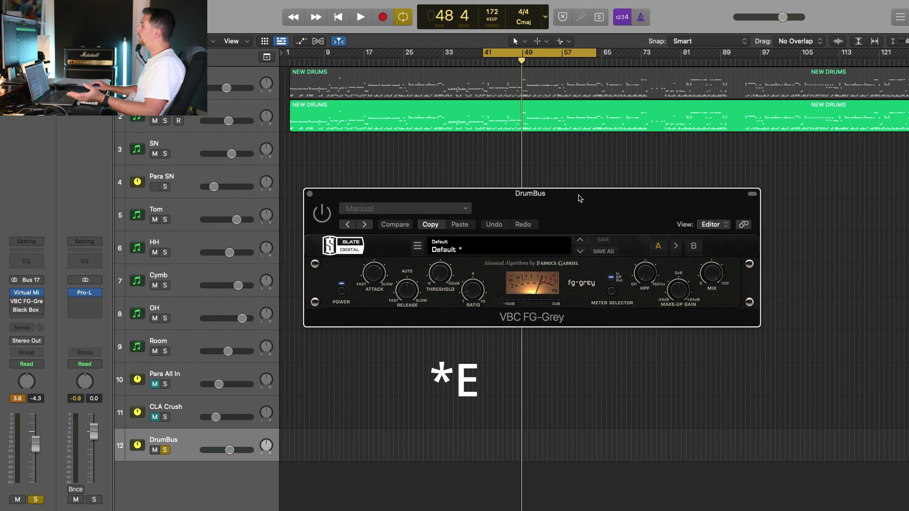
pyautogui.press('space')
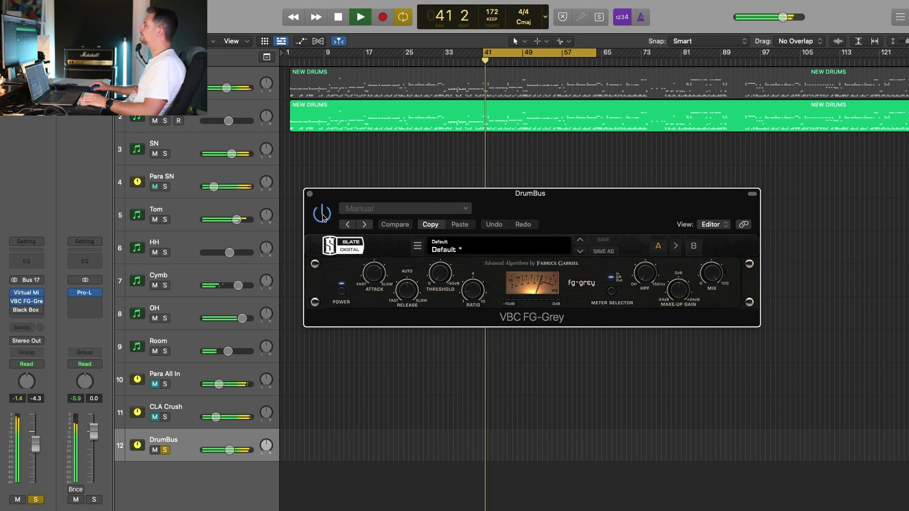
pyautogui.moveTo(339, 197); pyautogui.dragTo(356, 207)
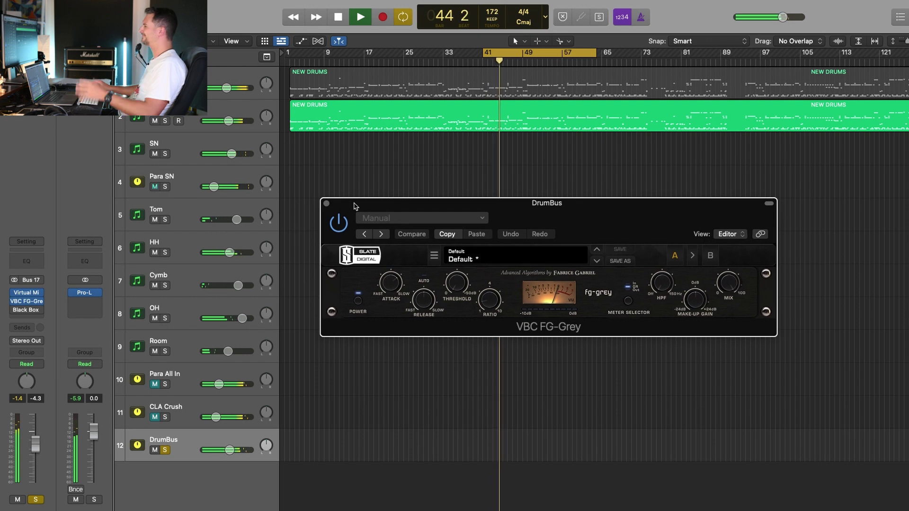
pyautogui.press('space')
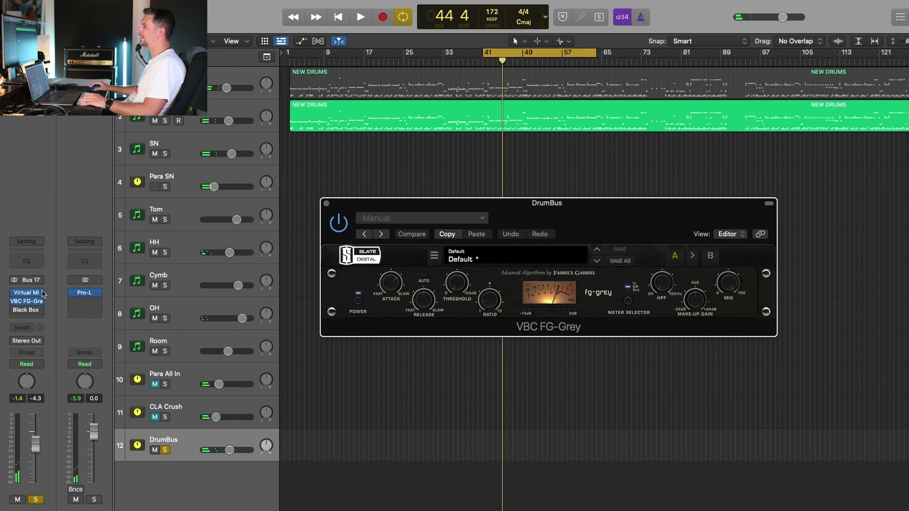
# Open the DrumBus Black Box HG-2, play the loop with it engaged, and close both open plugin windows
pyautogui.click(28, 313)
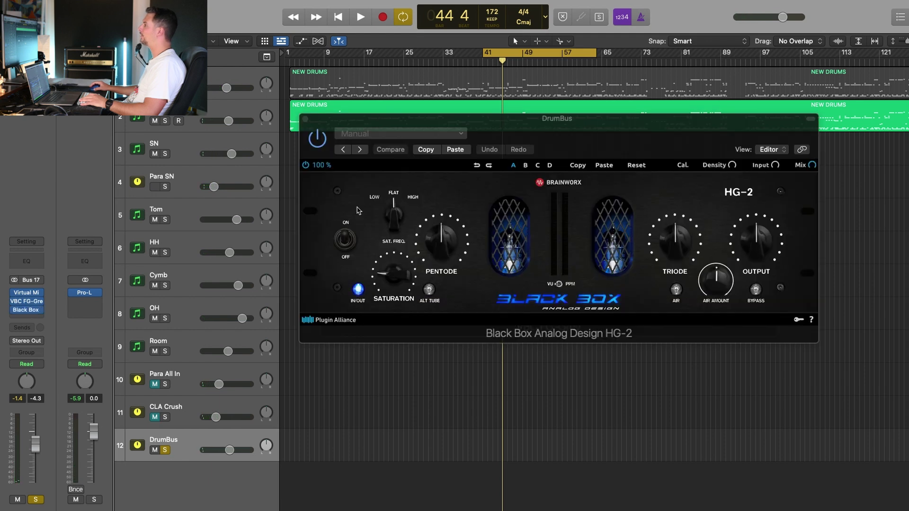
pyautogui.moveTo(489, 116); pyautogui.dragTo(483, 217)
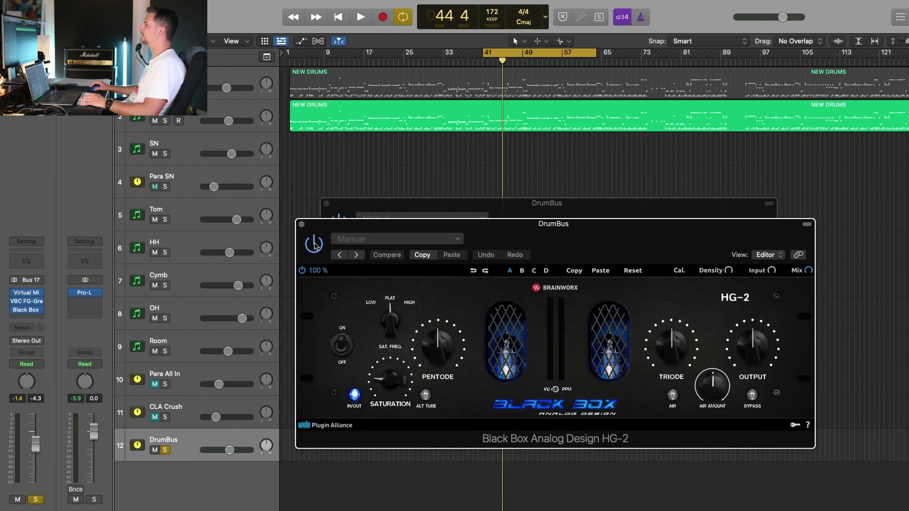
pyautogui.press('space')
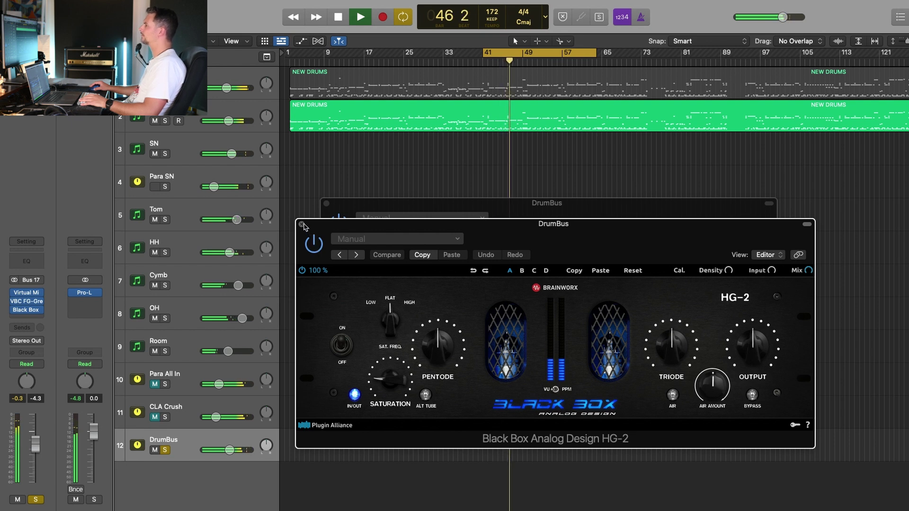
pyautogui.press('super+w')
pyautogui.press('space')
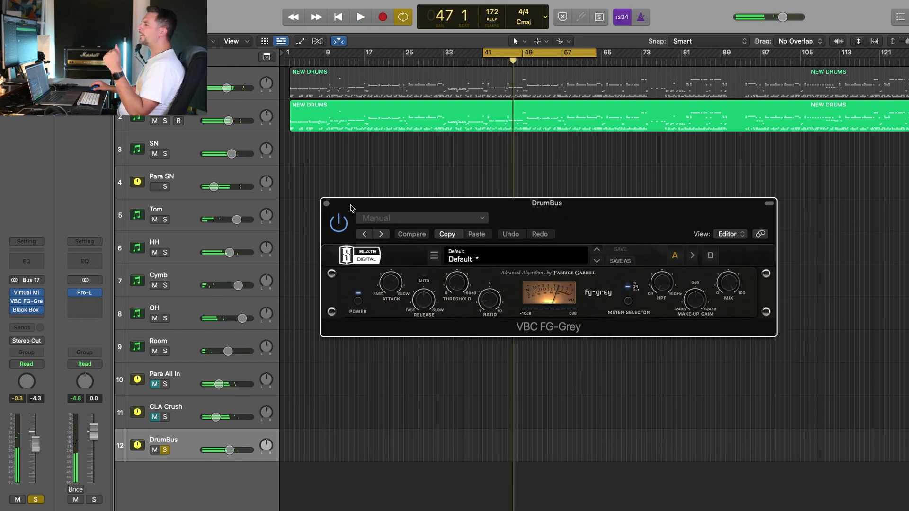
pyautogui.click(327, 204)
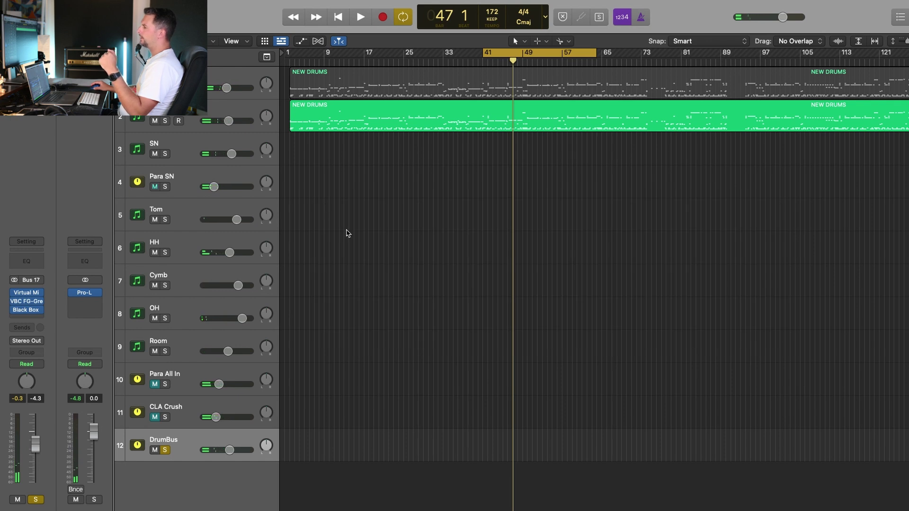
# Review the OH and Room channel strips, and examine the DrumBus VBC FG-Grey compressor settings
pyautogui.click(194, 308)
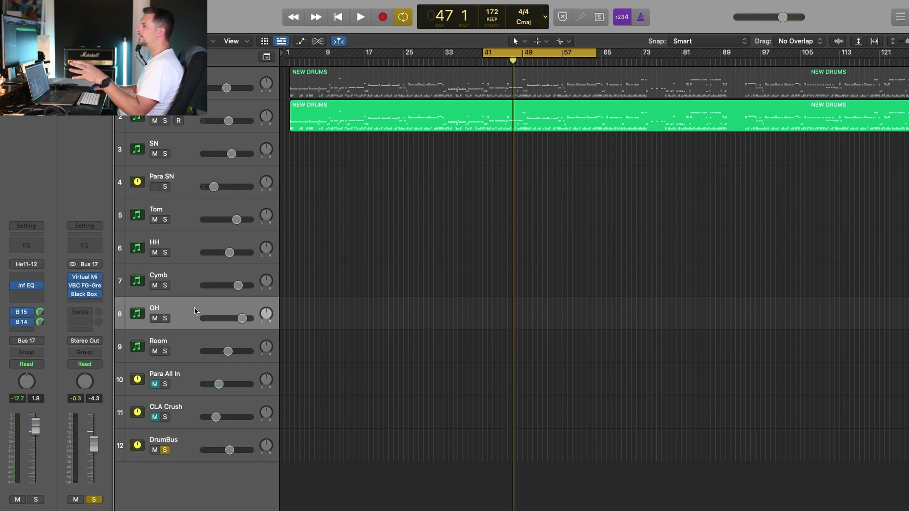
pyautogui.click(188, 351)
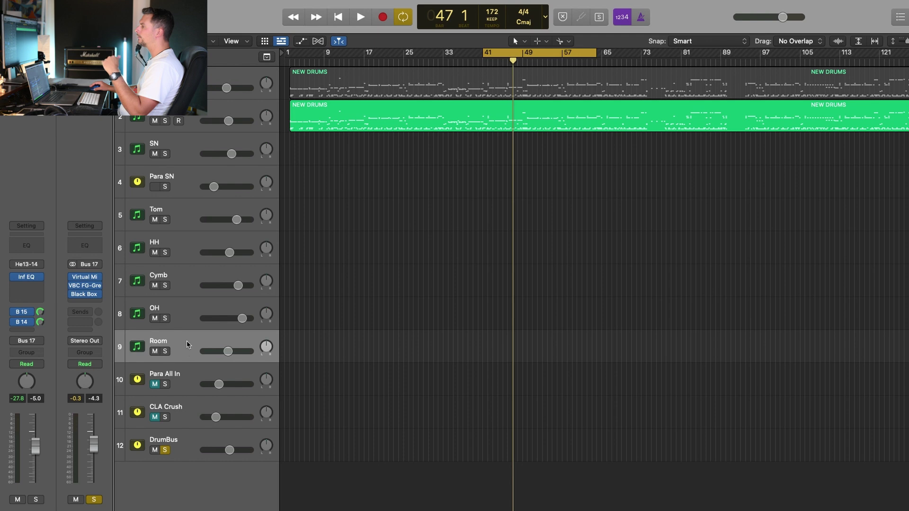
pyautogui.click(185, 444)
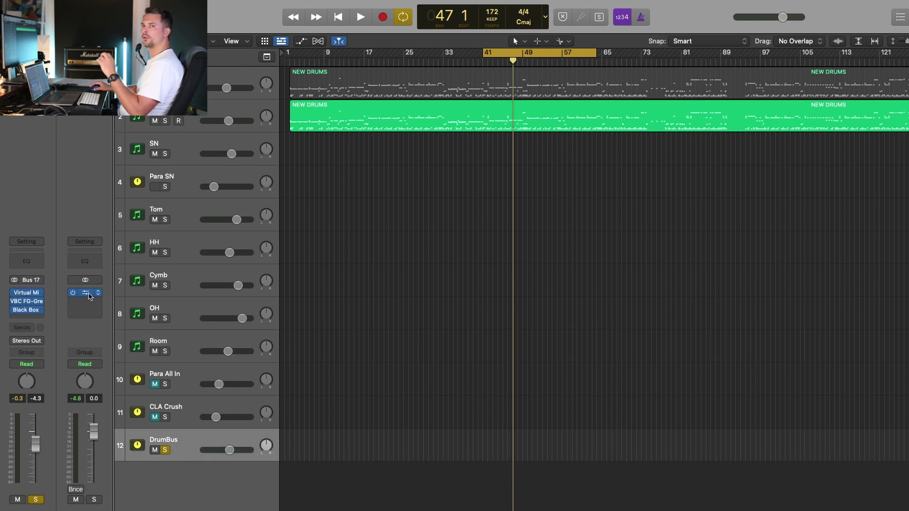
pyautogui.click(26, 302)
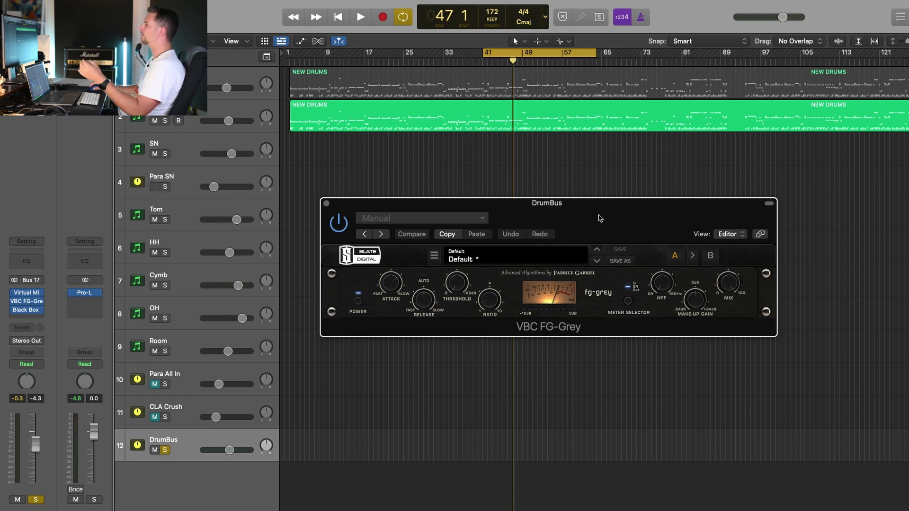
pyautogui.moveTo(602, 215); pyautogui.dragTo(616, 178)
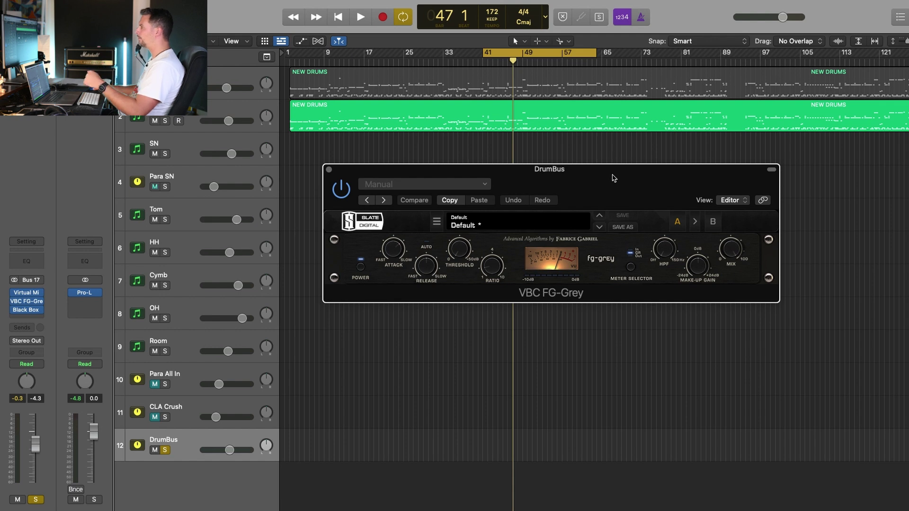
pyautogui.click(329, 169)
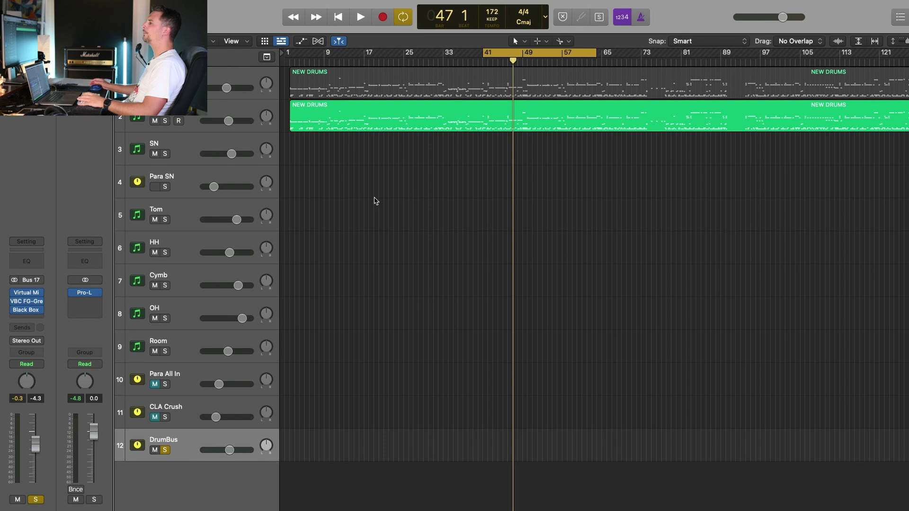
# Solo only the CLA Crush track, open its Virtual Mix Rack and check the FG-S equalizer's LF and HF gains
pyautogui.click(186, 371)
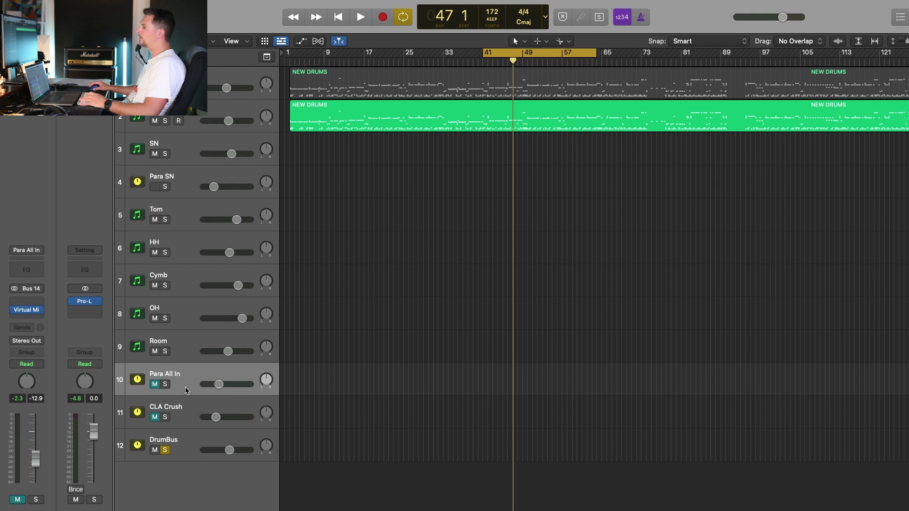
pyautogui.click(153, 425)
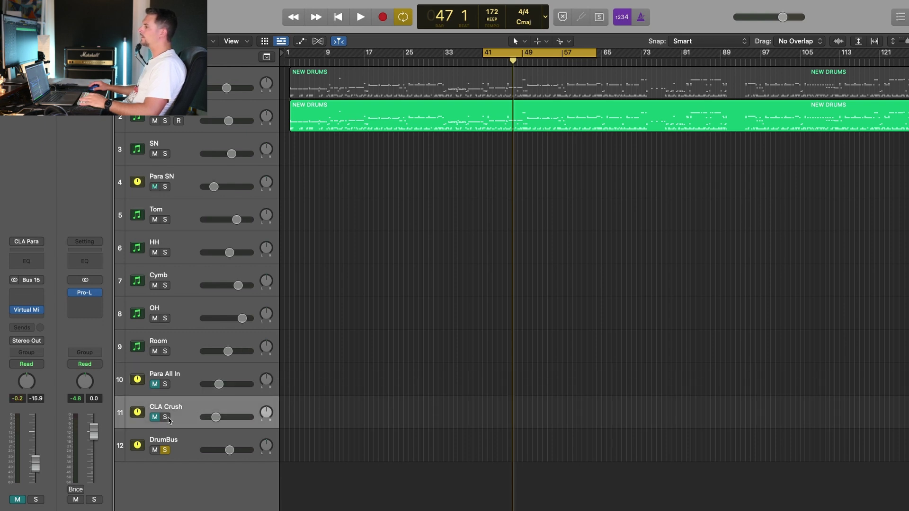
pyautogui.click(167, 418)
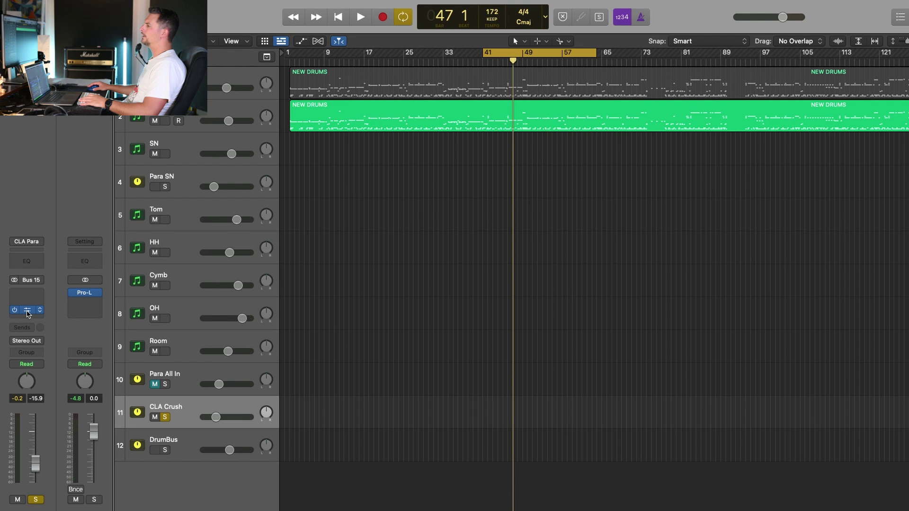
pyautogui.click(38, 310)
pyautogui.moveTo(605, 128); pyautogui.dragTo(615, 120)
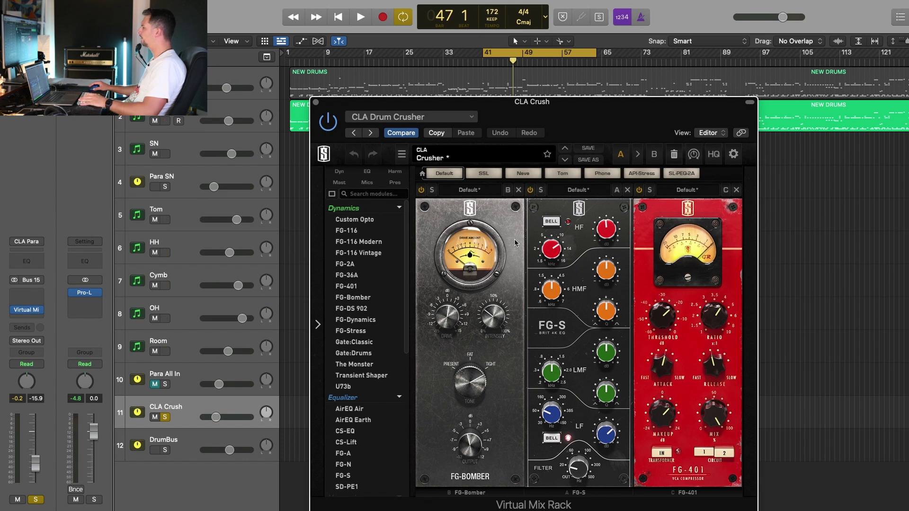
pyautogui.click(610, 438)
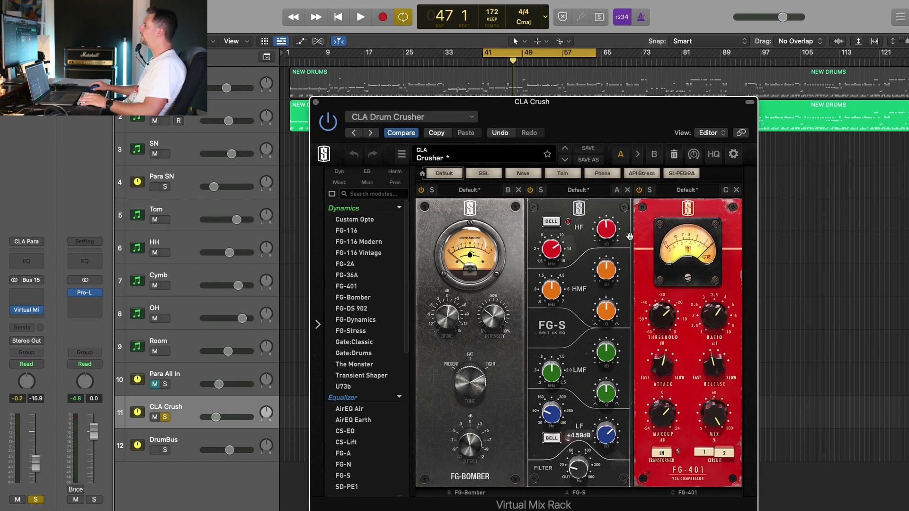
pyautogui.click(607, 229)
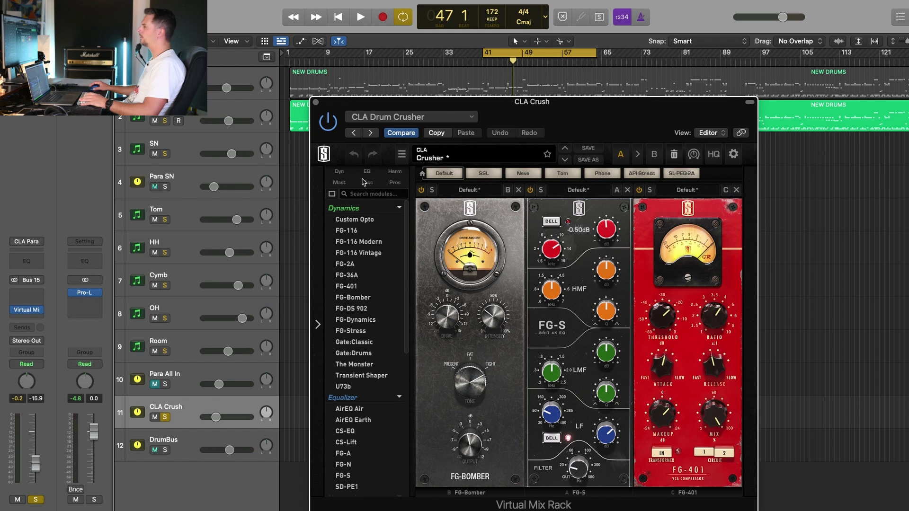
# Play the soloed CLA Crush track with its Virtual Mix Rack processing, stop playback and close the plugin window
pyautogui.click(166, 419)
pyautogui.click(166, 420)
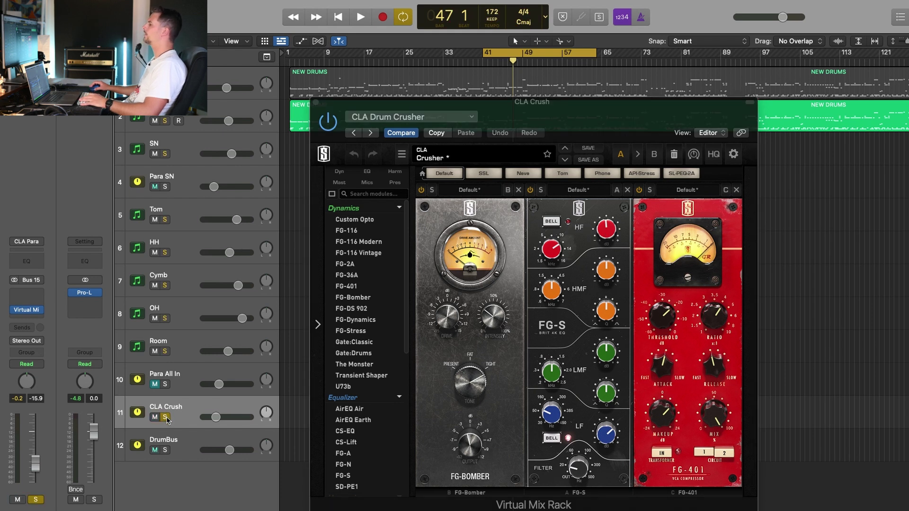
pyautogui.press('space')
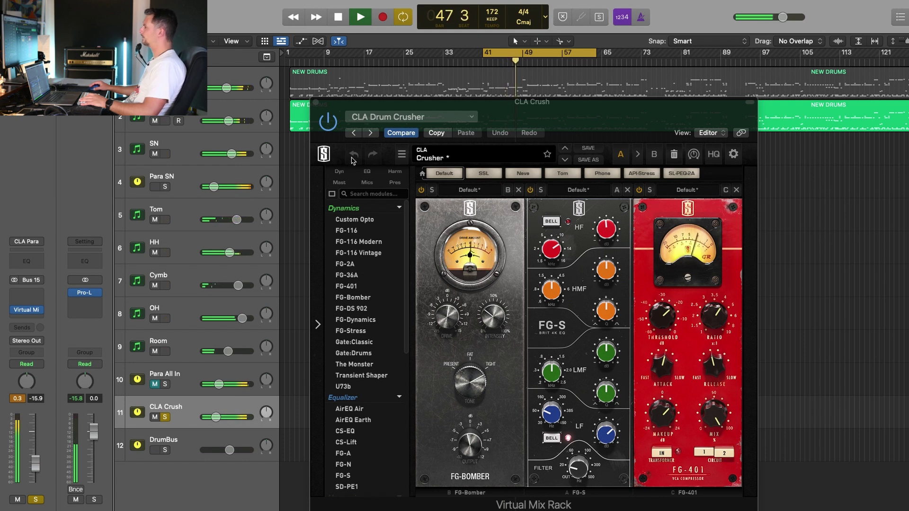
pyautogui.press('space')
pyautogui.click(316, 103)
# Unsolo CLA Crush and play the loop from bar 41, alternating its mute for comparison and leaving the track unmuted
pyautogui.click(166, 417)
pyautogui.click(155, 418)
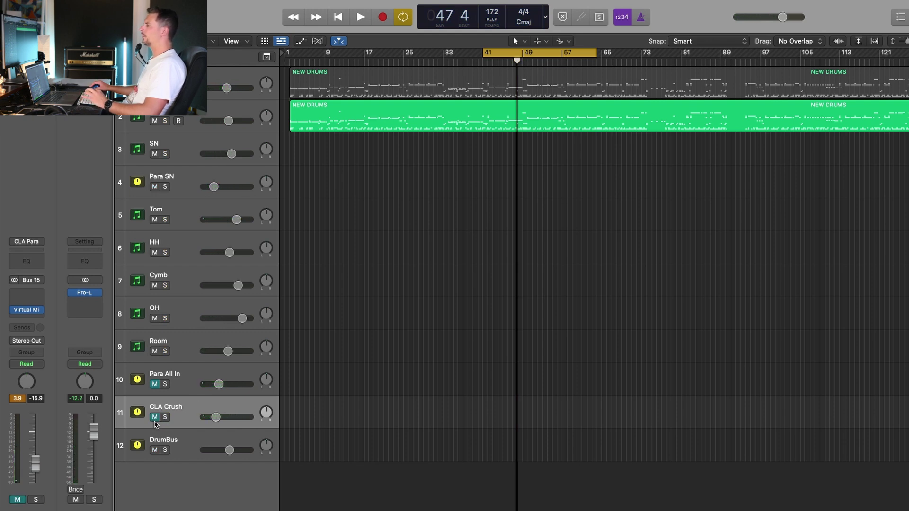
pyautogui.press('space')
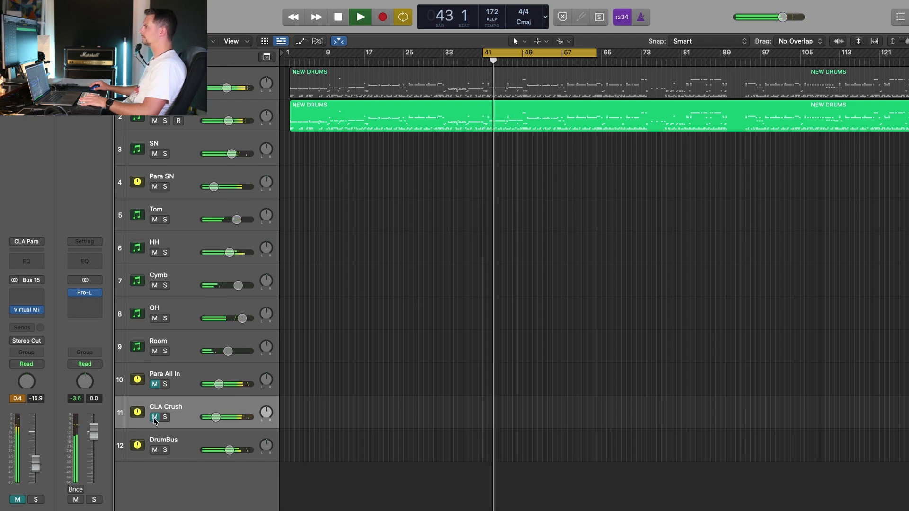
pyautogui.click(155, 418)
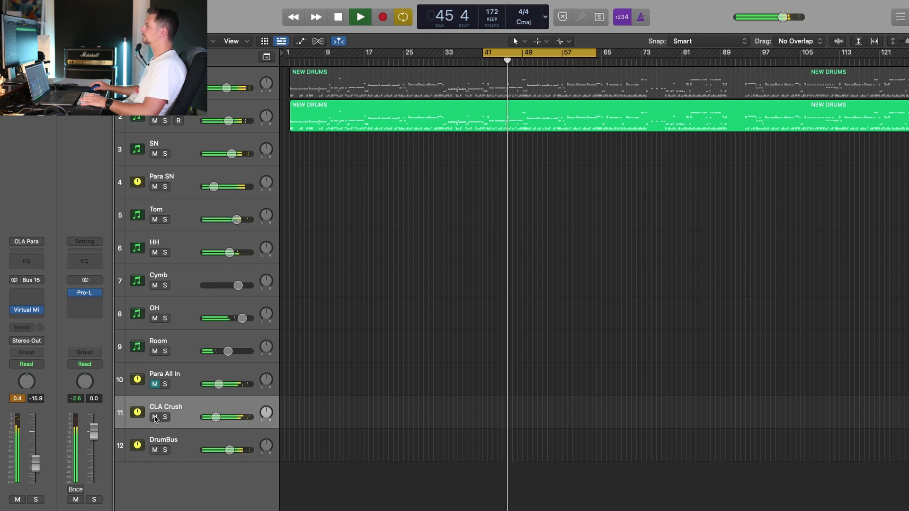
pyautogui.click(156, 418)
pyautogui.click(156, 417)
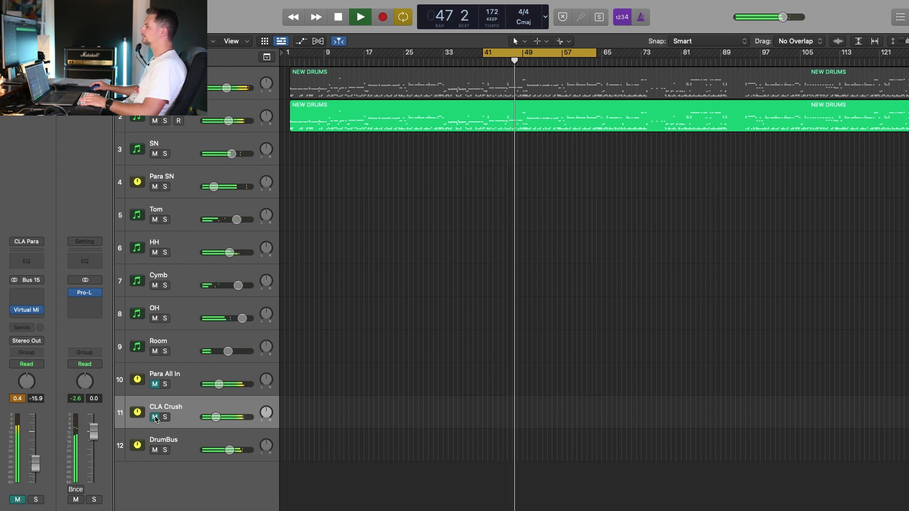
pyautogui.click(156, 418)
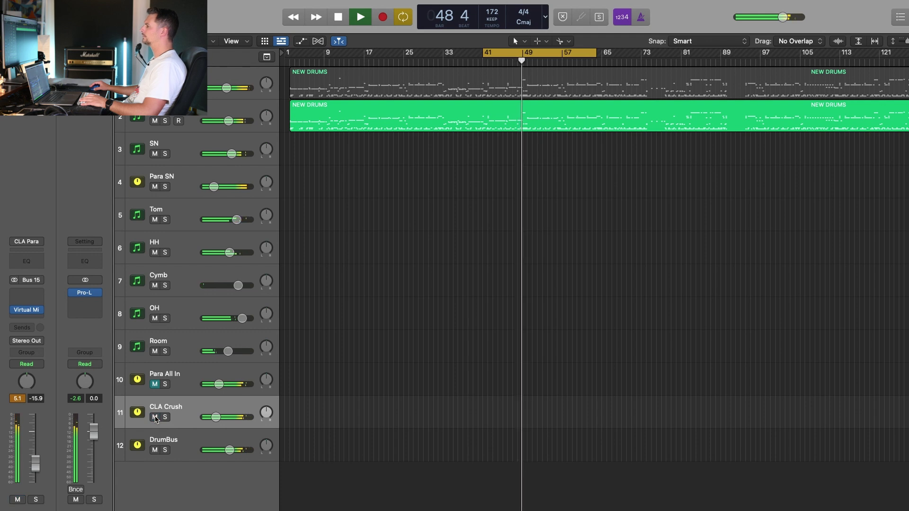
pyautogui.press('space')
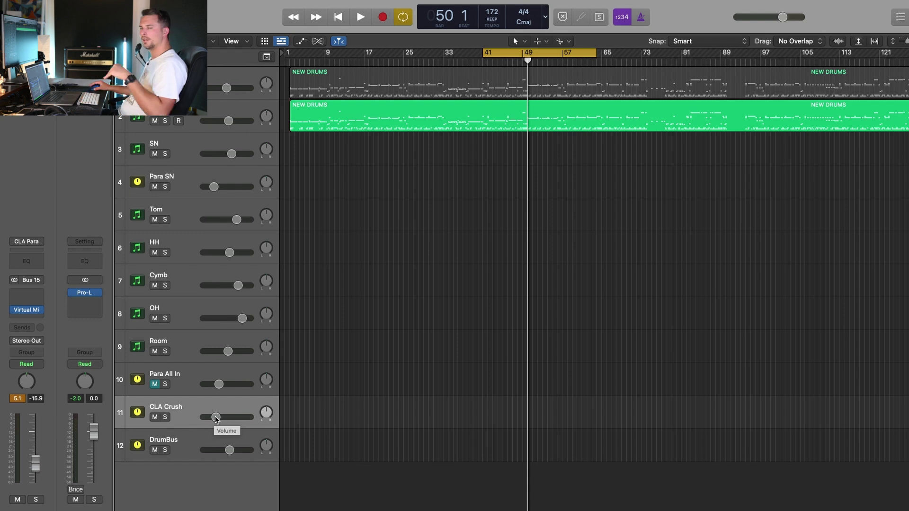
# Pull the CLA Crush volume down to −∞ dB and blend it back in to -18.0 dB while the loop plays
pyautogui.moveTo(216, 419); pyautogui.dragTo(203, 417)
pyautogui.press('space')
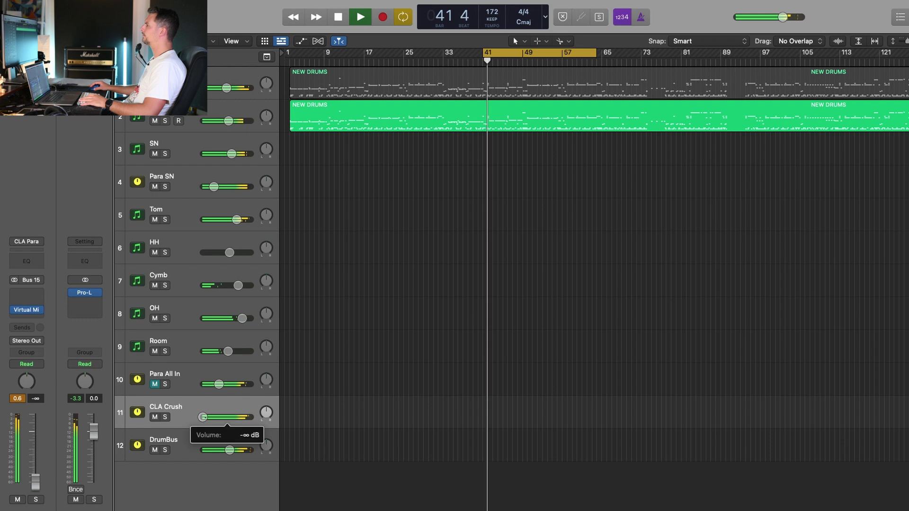
pyautogui.press('XF86AudioLowerVolume')
pyautogui.moveTo(203, 417)
pyautogui.mouseDown()
pyautogui.moveTo(226, 417)
pyautogui.moveTo(203, 417)
pyautogui.moveTo(223, 417)
pyautogui.moveTo(213, 418)
pyautogui.mouseUp()
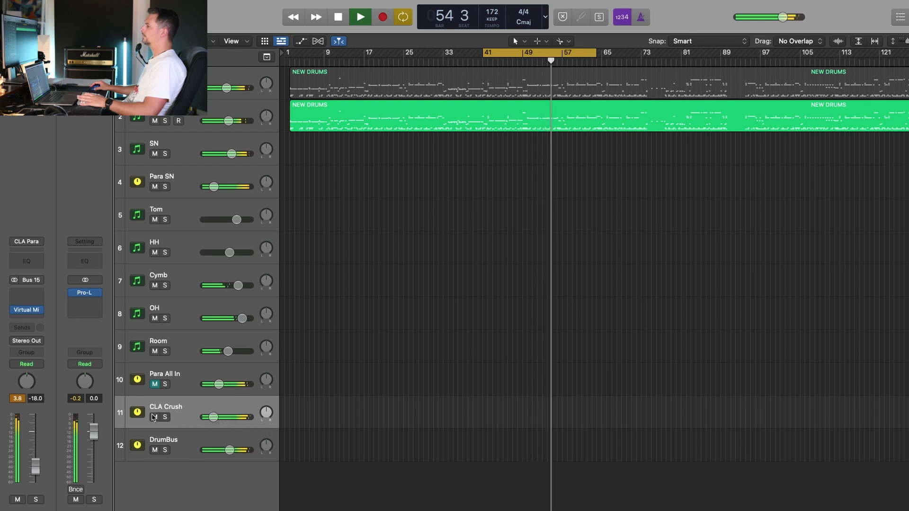
pyautogui.press('space')
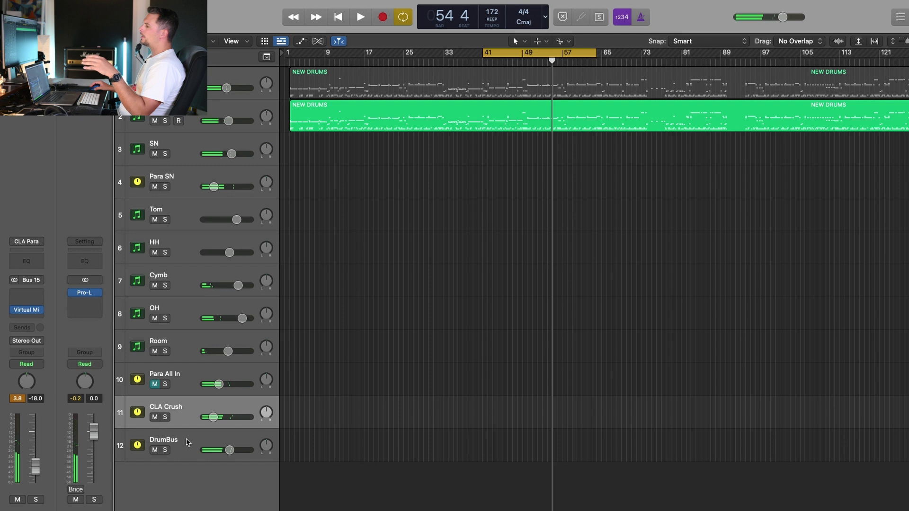
# Solo the Para All In track, open its Virtual Mix Rack and examine the FG-S equalizer's HF, LMF and LF gains
pyautogui.click(181, 437)
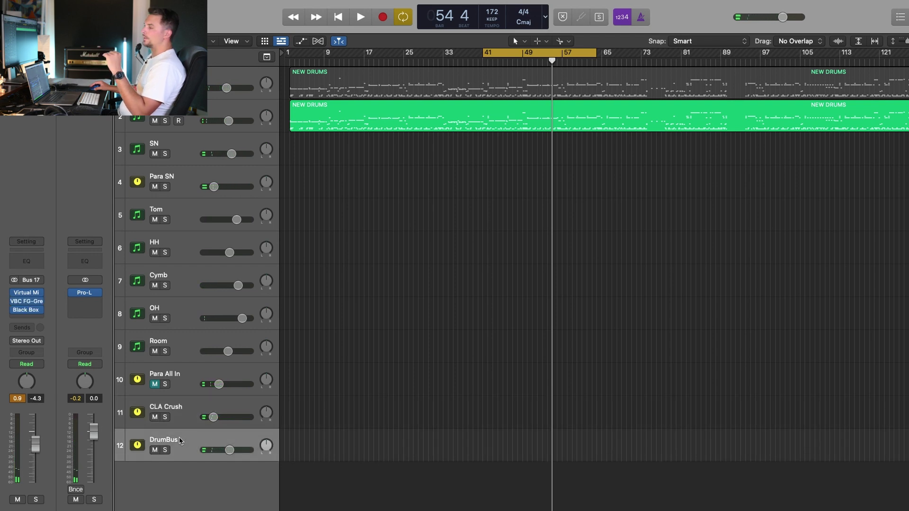
pyautogui.click(191, 410)
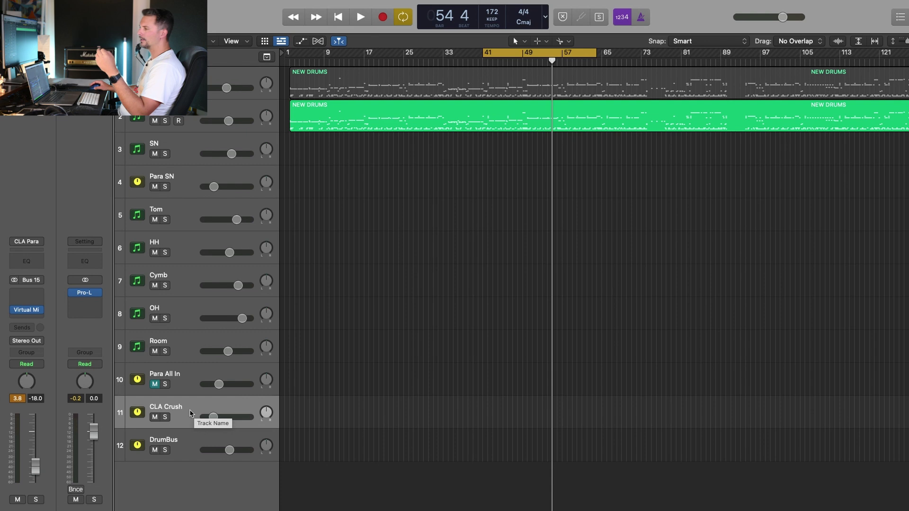
pyautogui.click(178, 385)
pyautogui.click(165, 385)
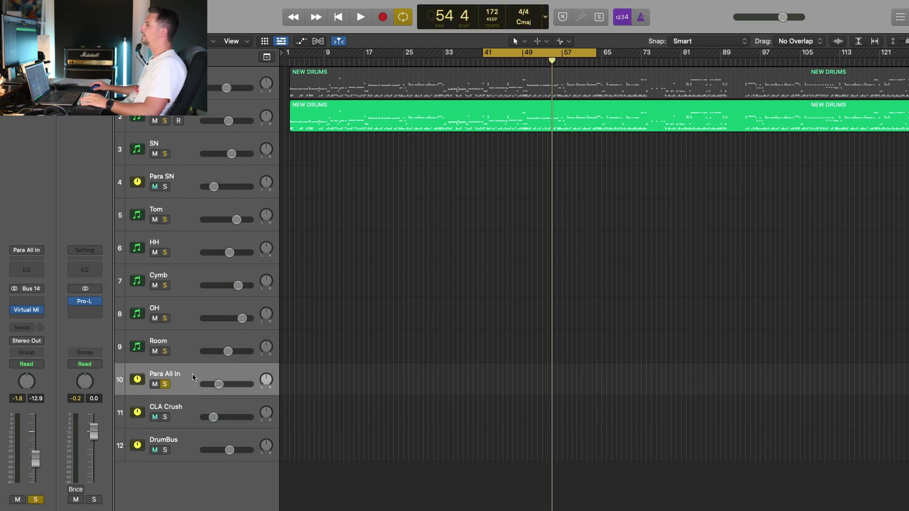
pyautogui.click(27, 312)
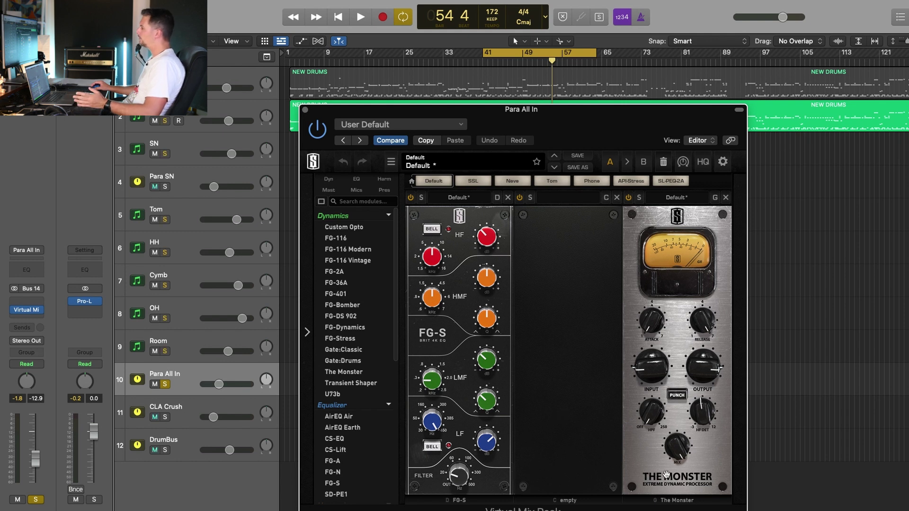
pyautogui.moveTo(586, 126); pyautogui.dragTo(587, 123)
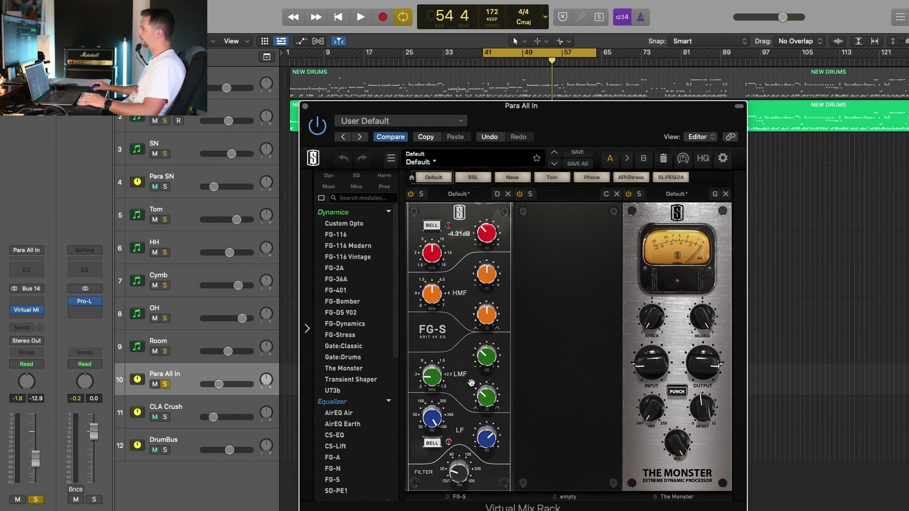
pyautogui.moveTo(492, 364); pyautogui.dragTo(490, 362)
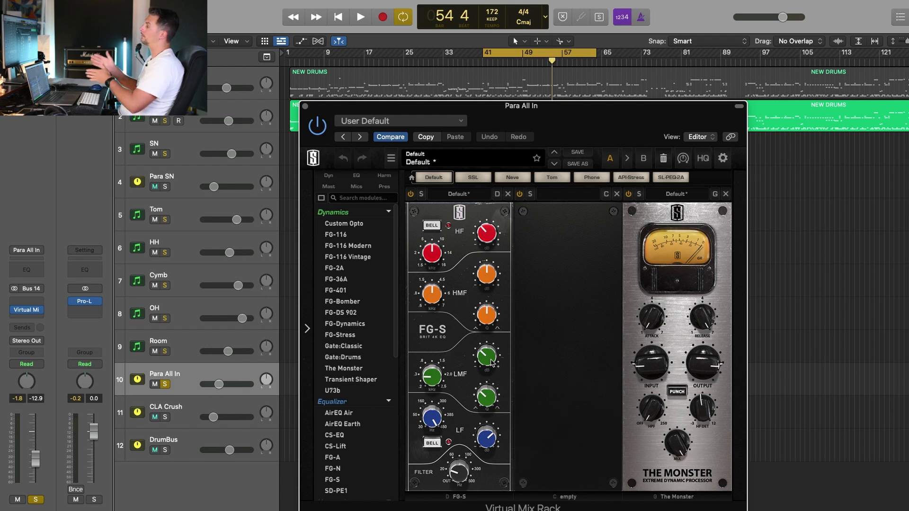
pyautogui.click(494, 433)
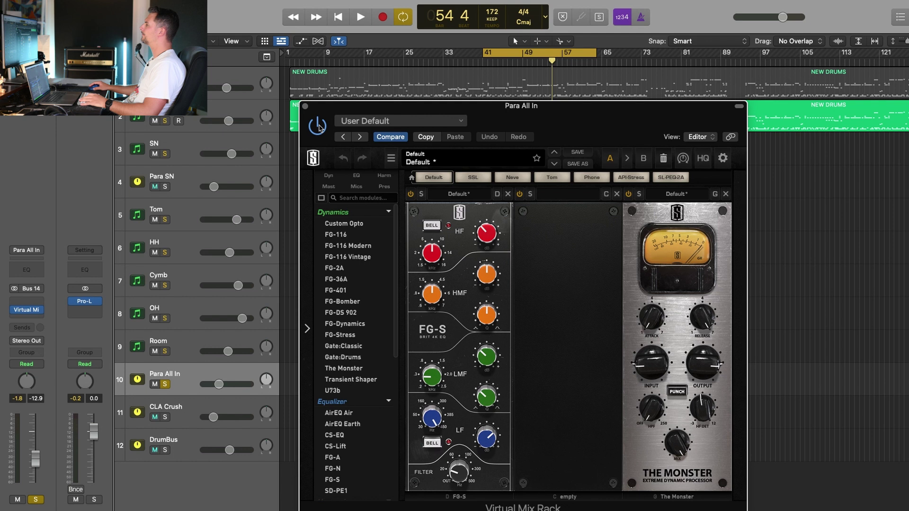
# Play the soloed Para All In track from bar 41, close its Virtual Mix Rack window and stop playback
pyautogui.press('space')
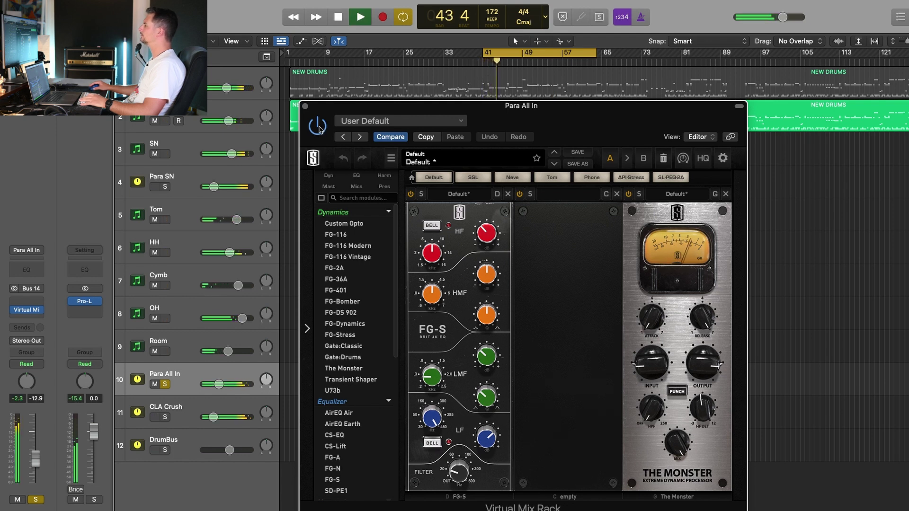
pyautogui.click(319, 129)
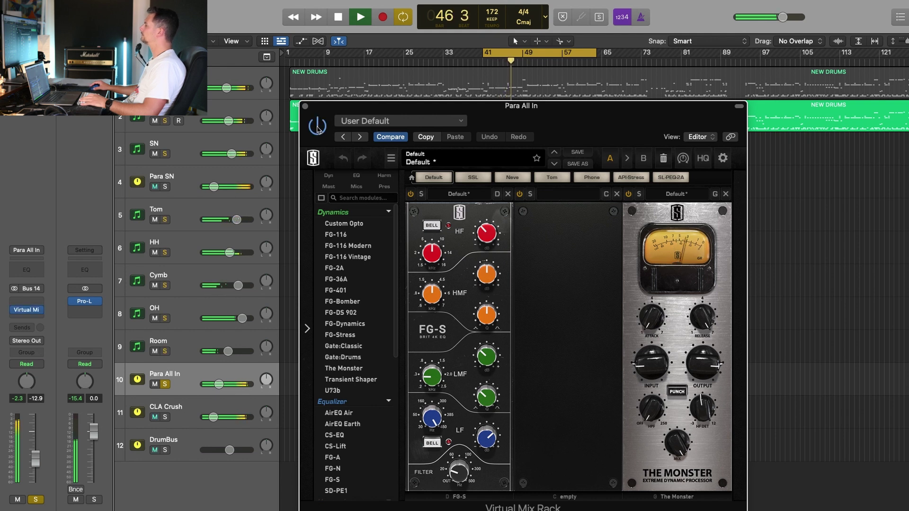
pyautogui.click(306, 107)
pyautogui.press('space')
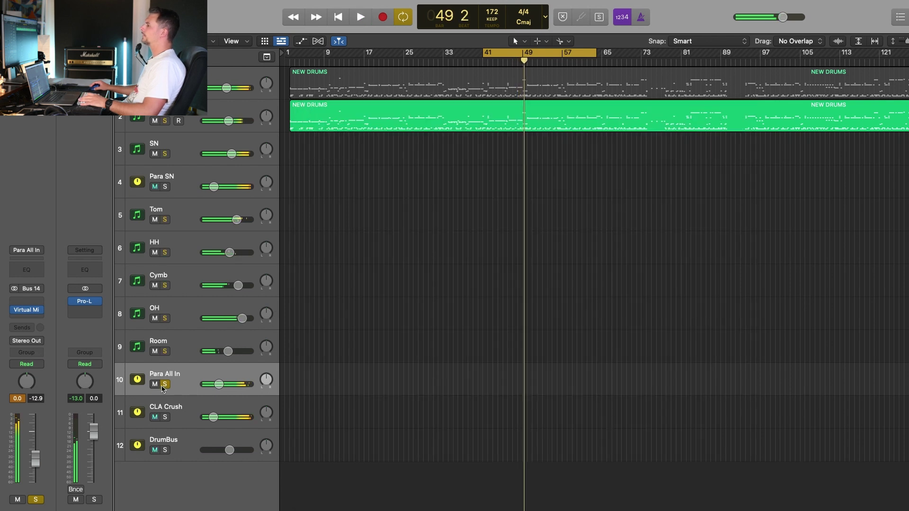
# Unsolo Para All In and compare the full drum loop with the track muted and unmuted, leaving it unmuted
pyautogui.click(166, 385)
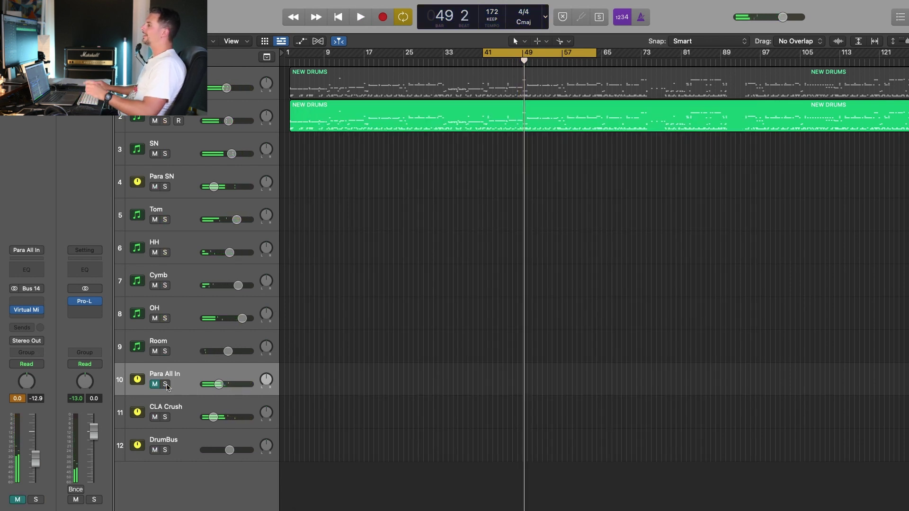
pyautogui.click(156, 384)
pyautogui.press('space')
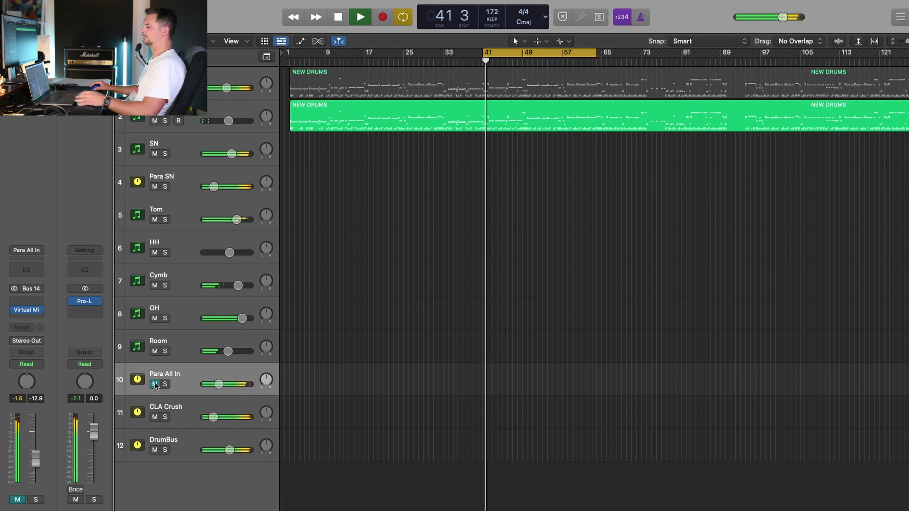
pyautogui.press('XF86AudioRaiseVolume')
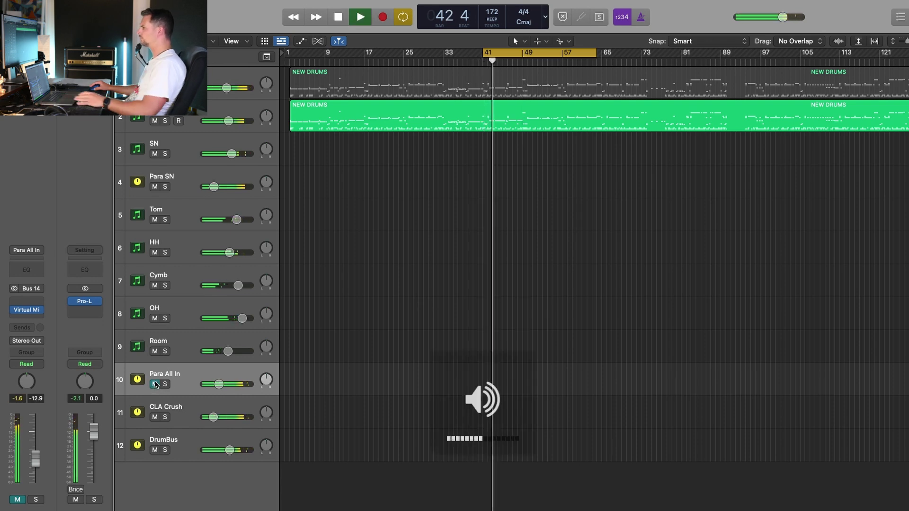
pyautogui.click(155, 385)
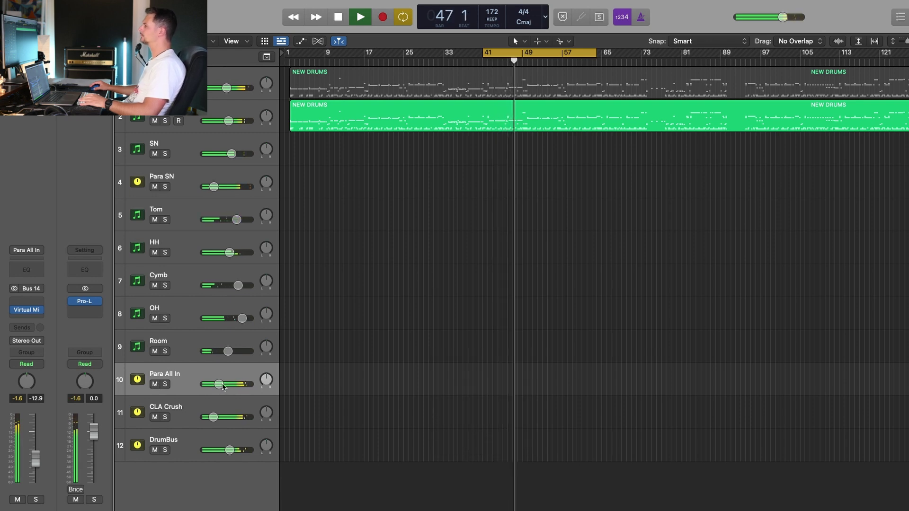
pyautogui.click(155, 384)
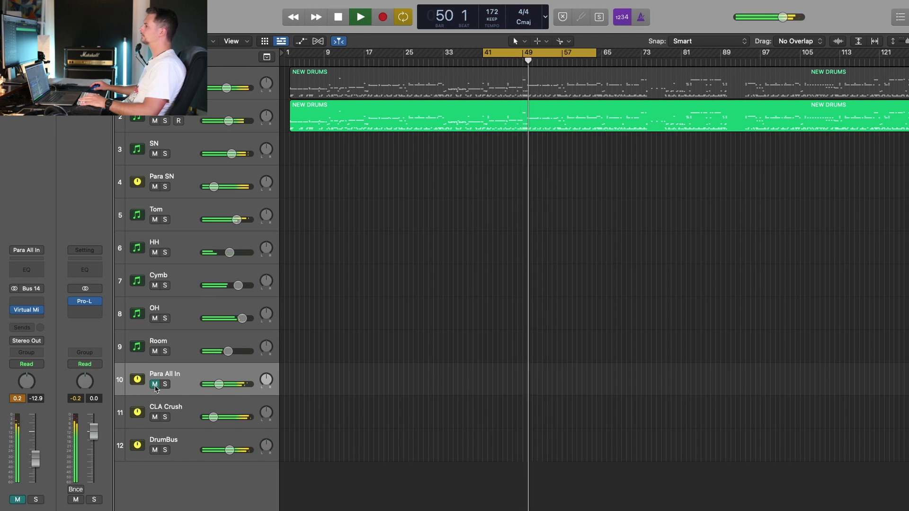
pyautogui.press('space')
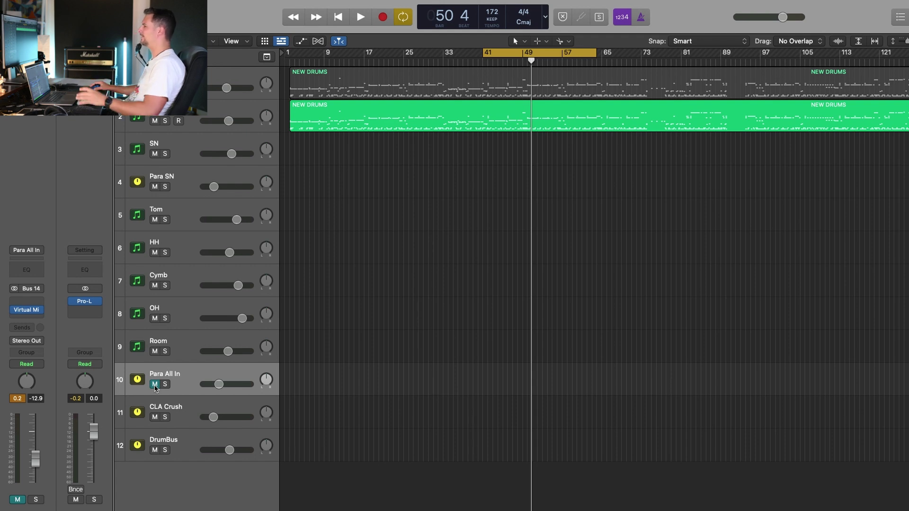
pyautogui.click(155, 385)
# Pull the Para All In volume down to −∞ dB and bring it up to -8.2 dB while the loop plays
pyautogui.moveTo(218, 385); pyautogui.dragTo(195, 395)
pyautogui.press('space')
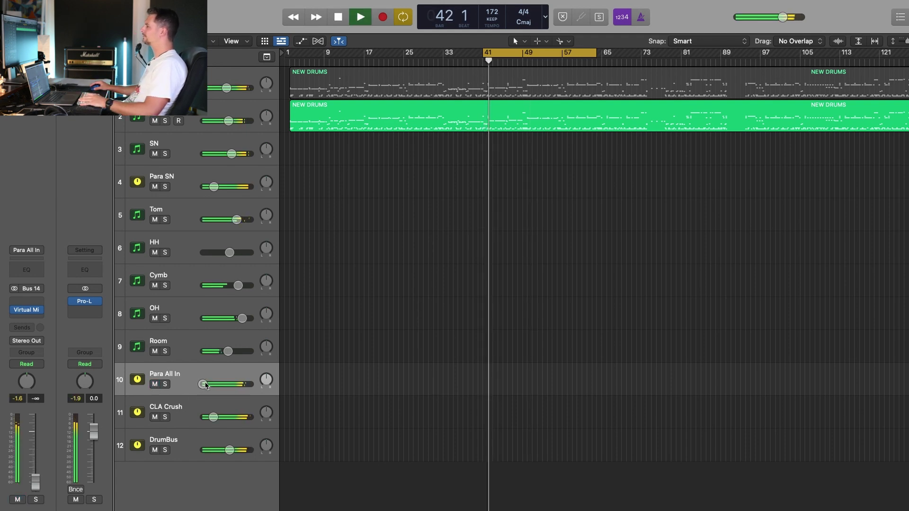
pyautogui.moveTo(202, 384); pyautogui.dragTo(223, 385)
pyautogui.press('space')
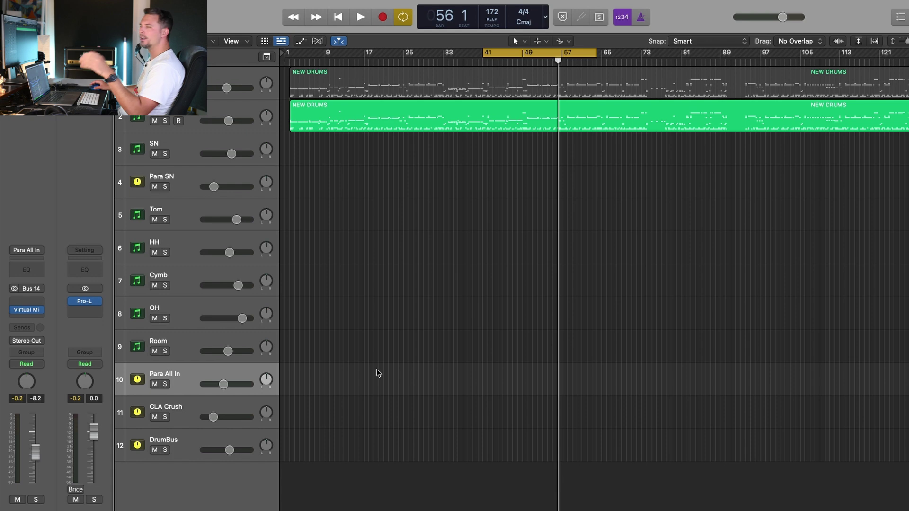
# Rebalance the two parallel buses, setting the Para All In volume to -2.3 dB and raising CLA Crush slightly
pyautogui.moveTo(223, 385); pyautogui.dragTo(227, 387)
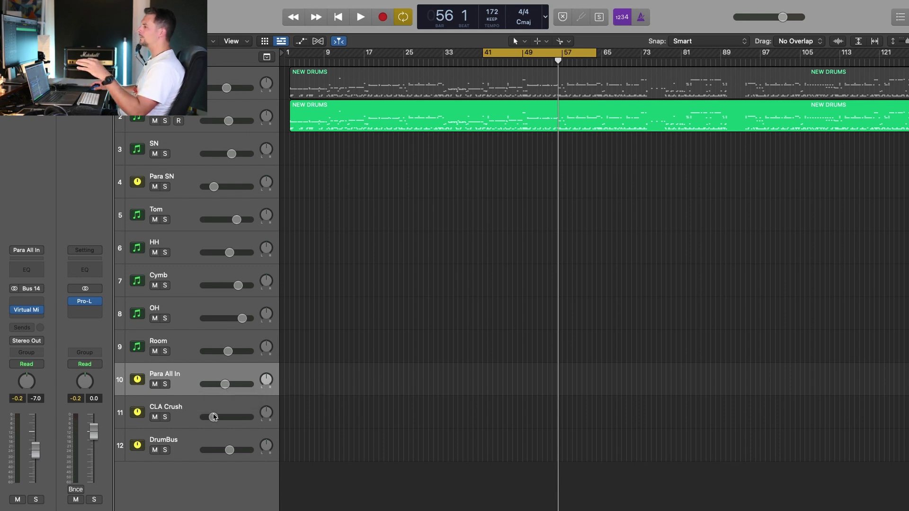
pyautogui.moveTo(214, 417); pyautogui.dragTo(224, 417)
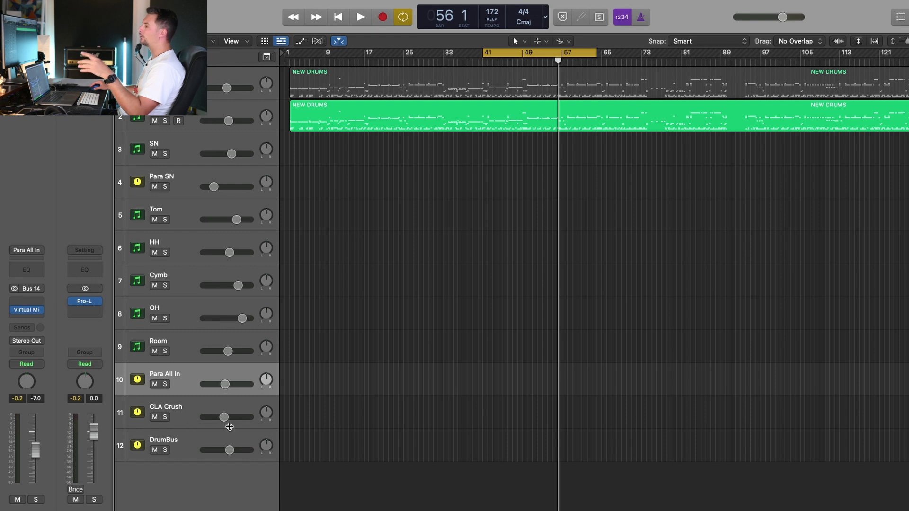
pyautogui.moveTo(226, 384)
pyautogui.mouseDown()
pyautogui.moveTo(215, 385)
pyautogui.moveTo(233, 385)
pyautogui.mouseUp()
pyautogui.moveTo(224, 417); pyautogui.dragTo(219, 417)
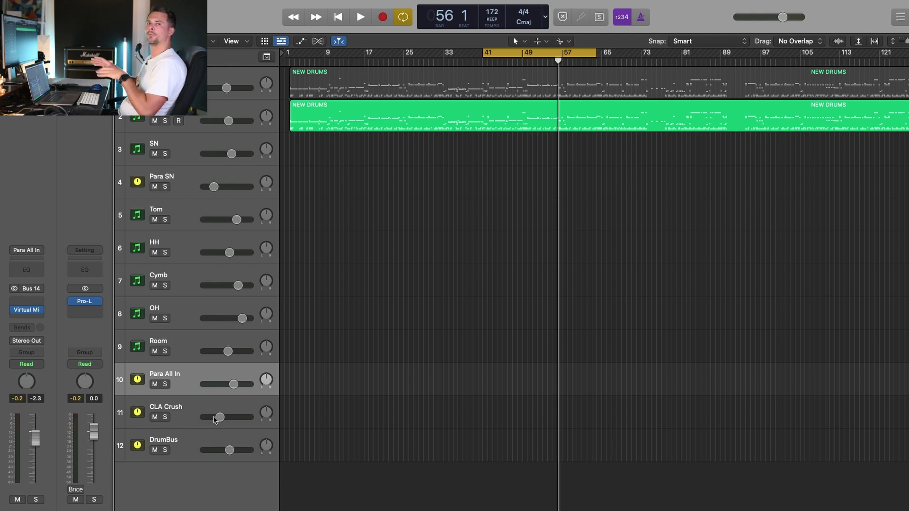